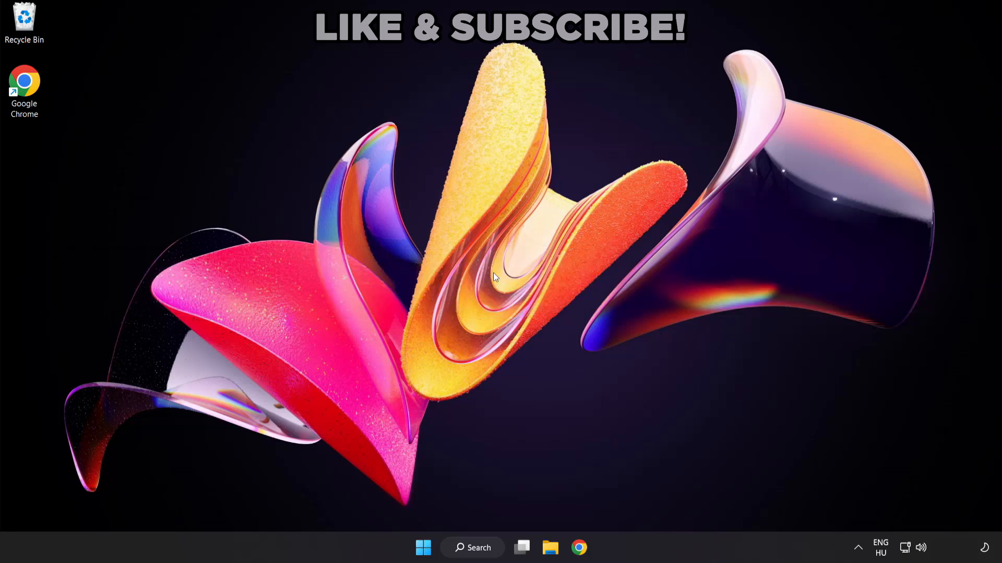
# Step: Search Windows for Device Manager from the taskbar
pyautogui.click(483, 551)
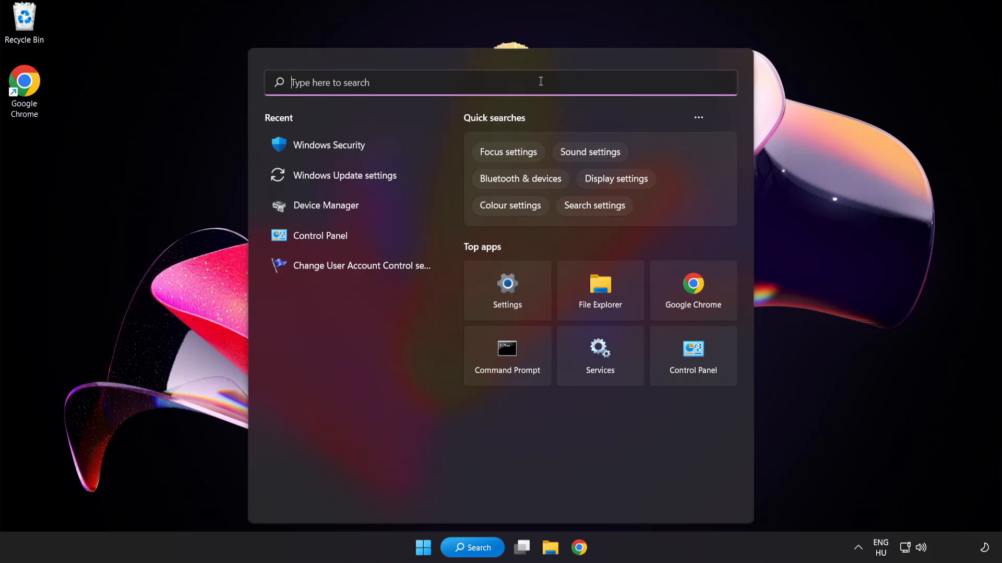
pyautogui.write('device manag')
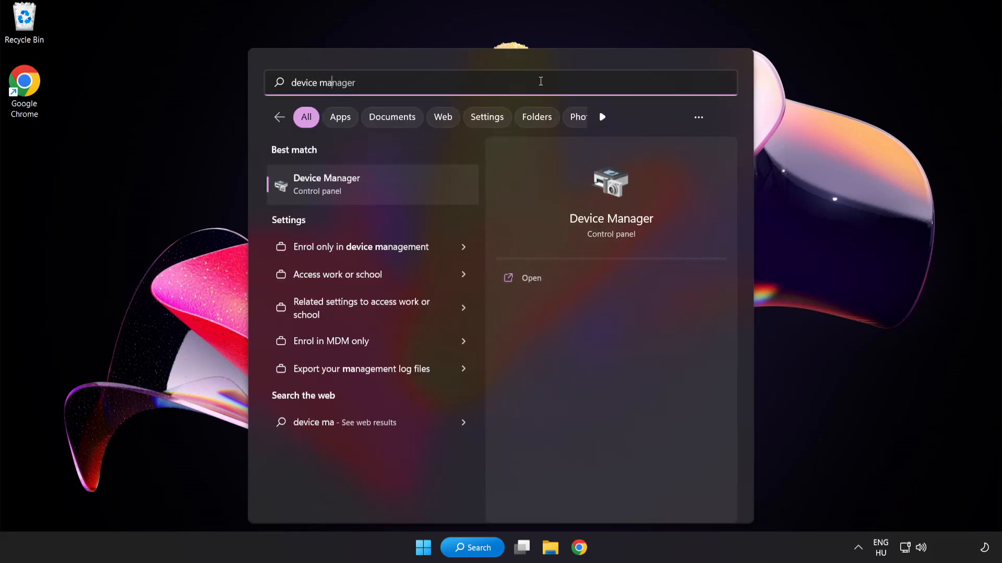
pyautogui.write('er')
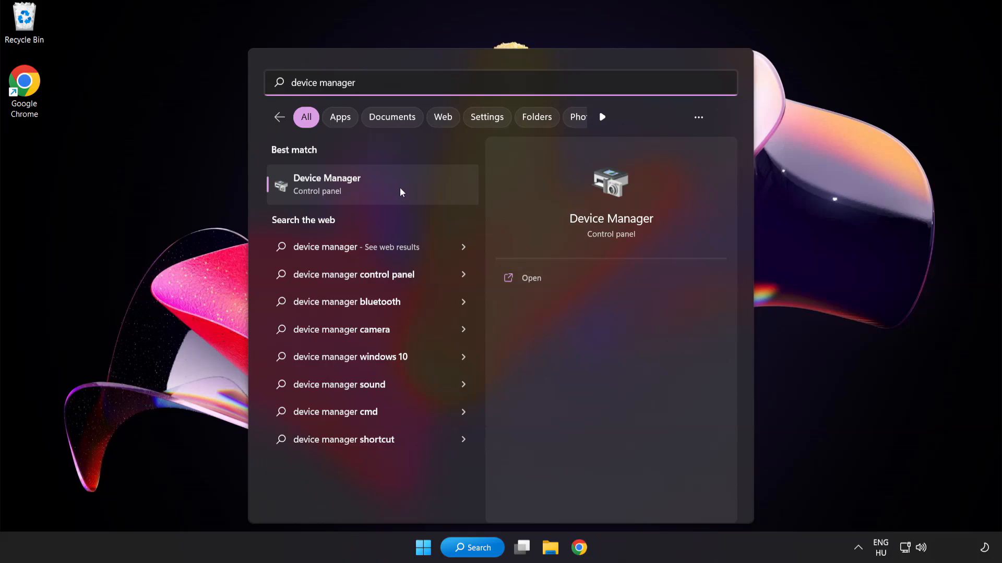
# Step: Launch Device Manager and locate the VMware SVGA 3D adapter under Display adapters
pyautogui.click(399, 188)
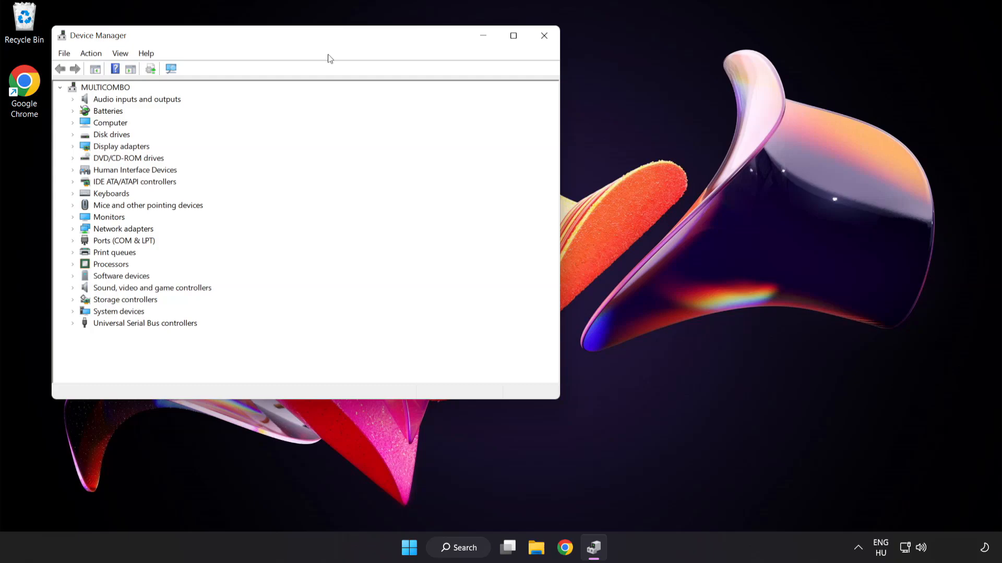
pyautogui.moveTo(322, 36); pyautogui.dragTo(491, 106)
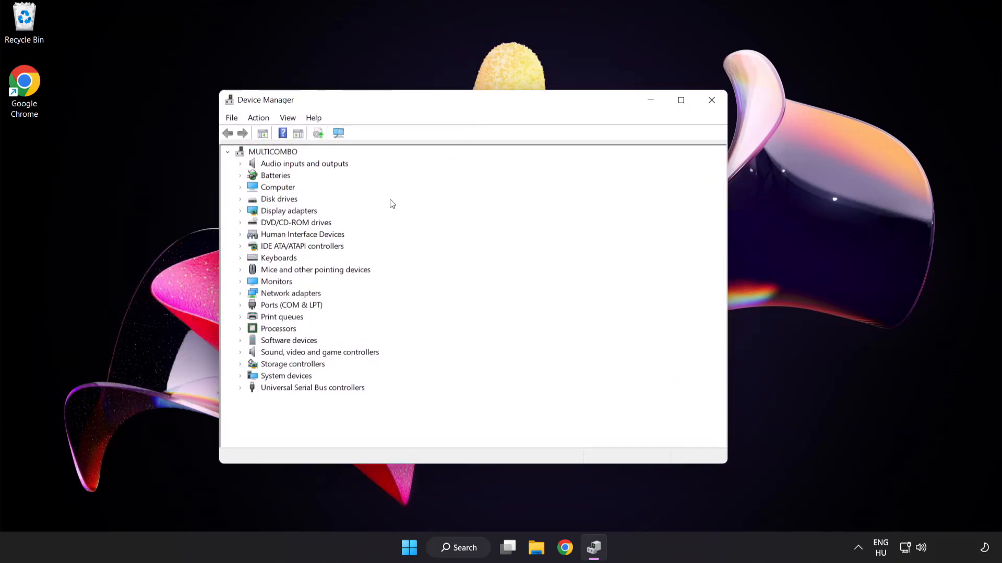
pyautogui.click(282, 219)
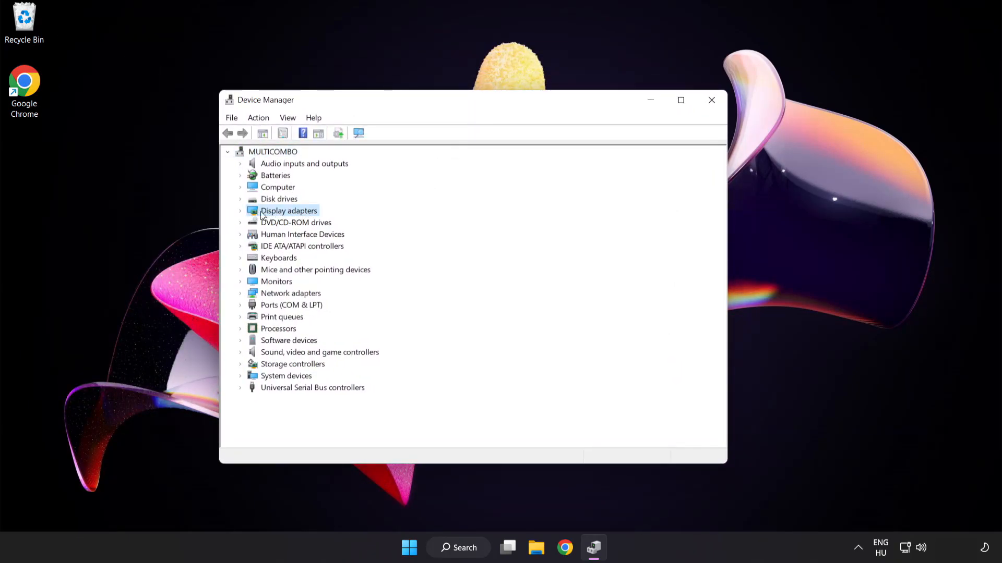
pyautogui.click(241, 211)
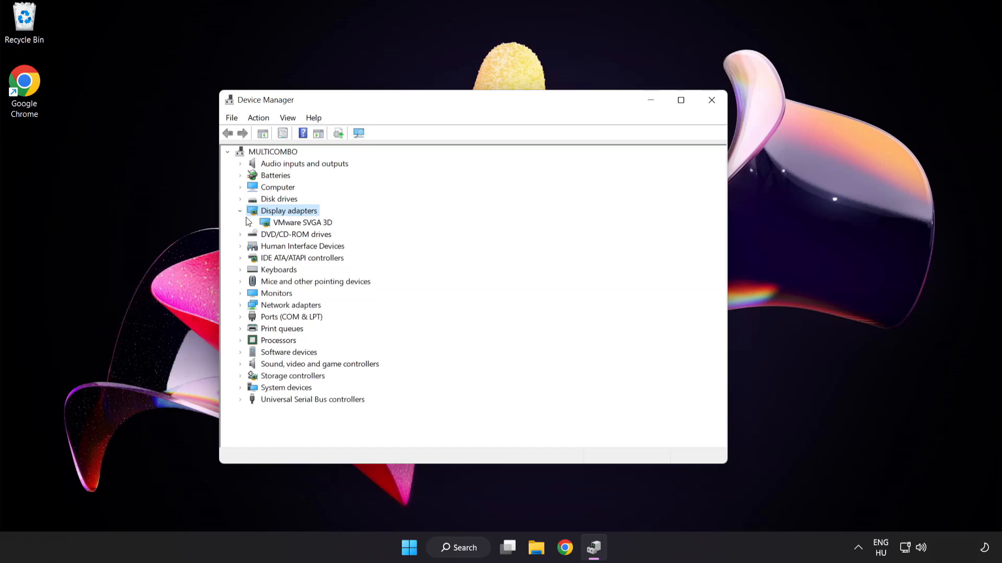
pyautogui.click(302, 222)
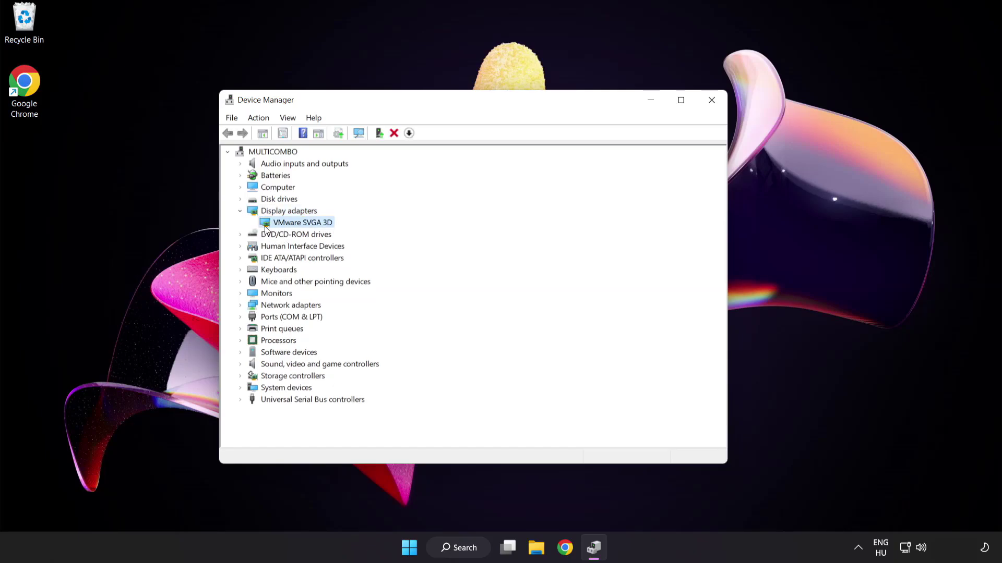
# Step: Run an automatic driver search for VMware SVGA 3D, already up to date, then close Device Manager
pyautogui.rightClick(299, 226)
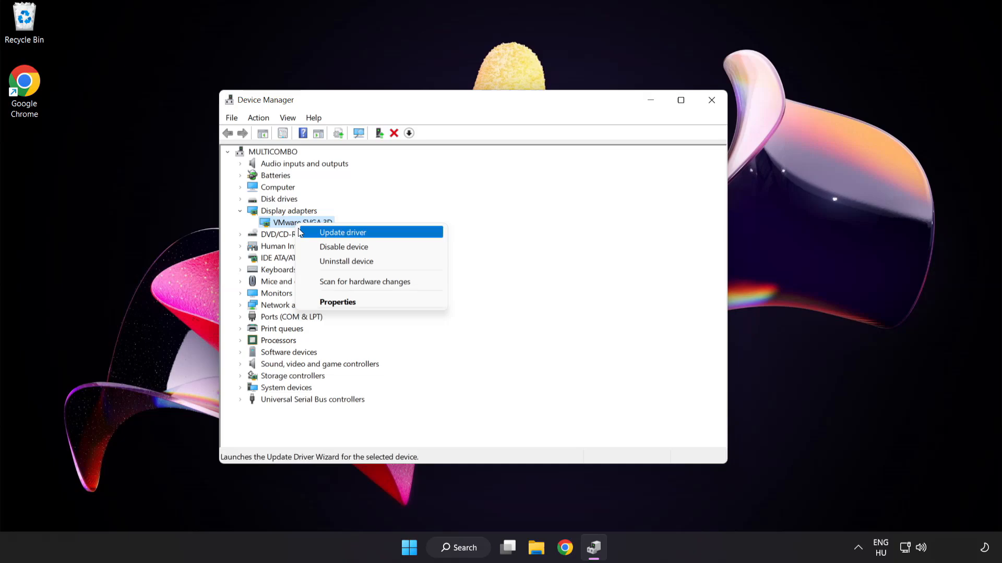
pyautogui.click(389, 233)
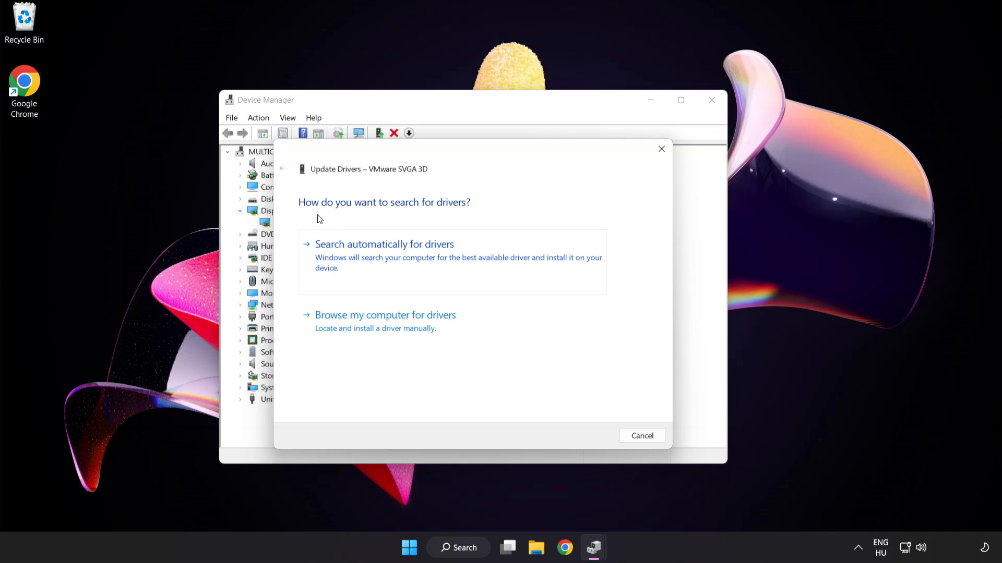
pyautogui.click(435, 254)
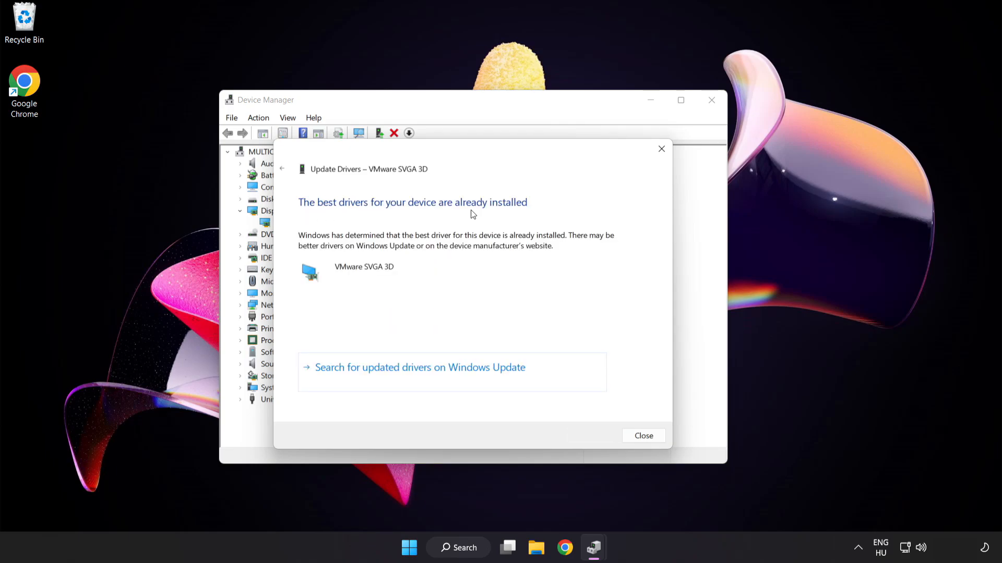
pyautogui.click(640, 438)
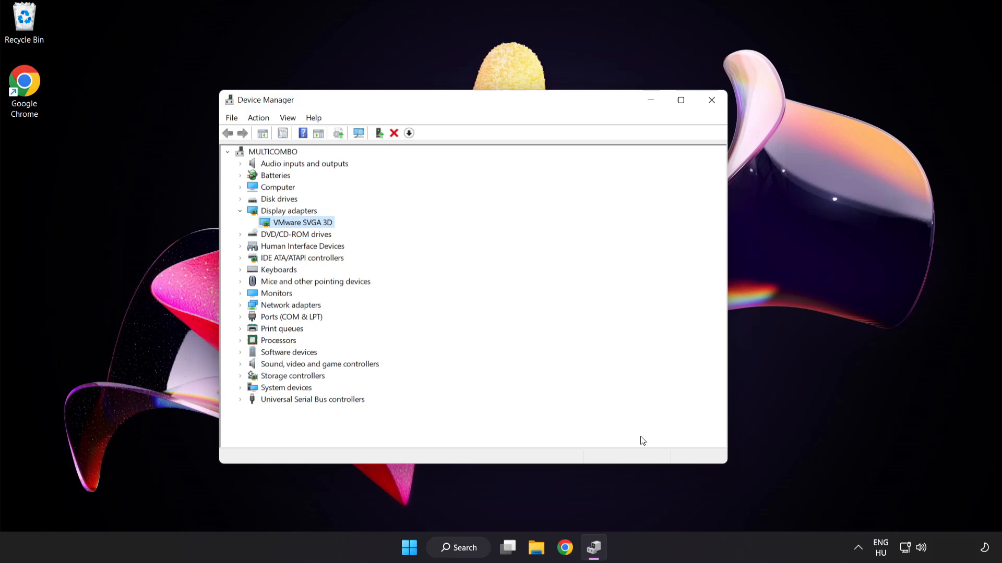
pyautogui.click(712, 100)
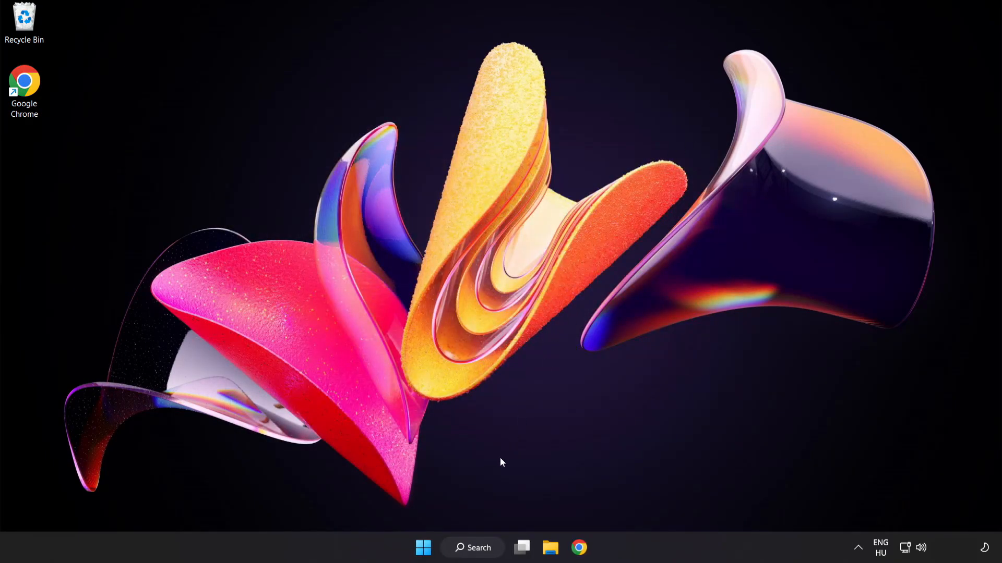
# Step: Search Windows for "update" from the taskbar
pyautogui.click(485, 553)
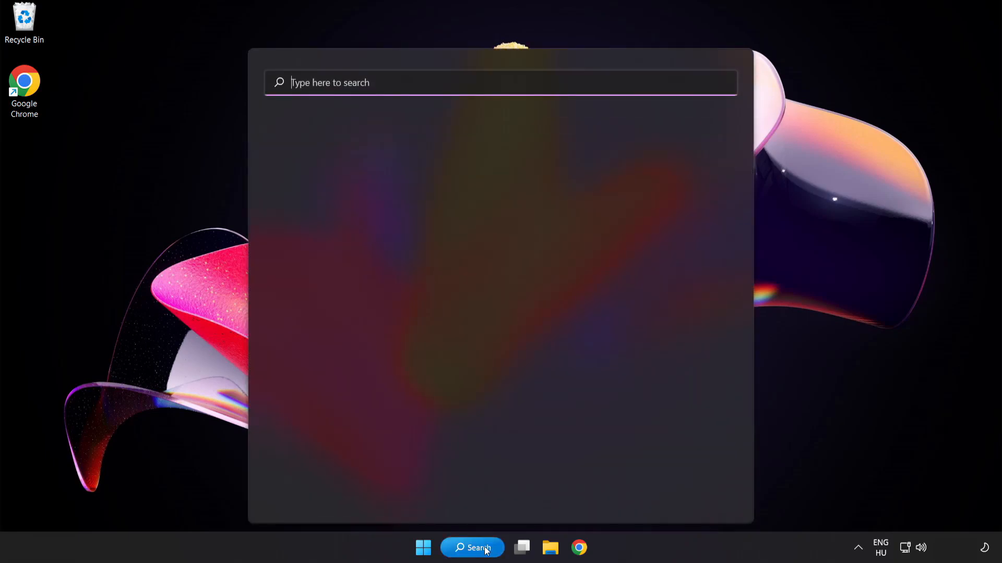
pyautogui.write('update')
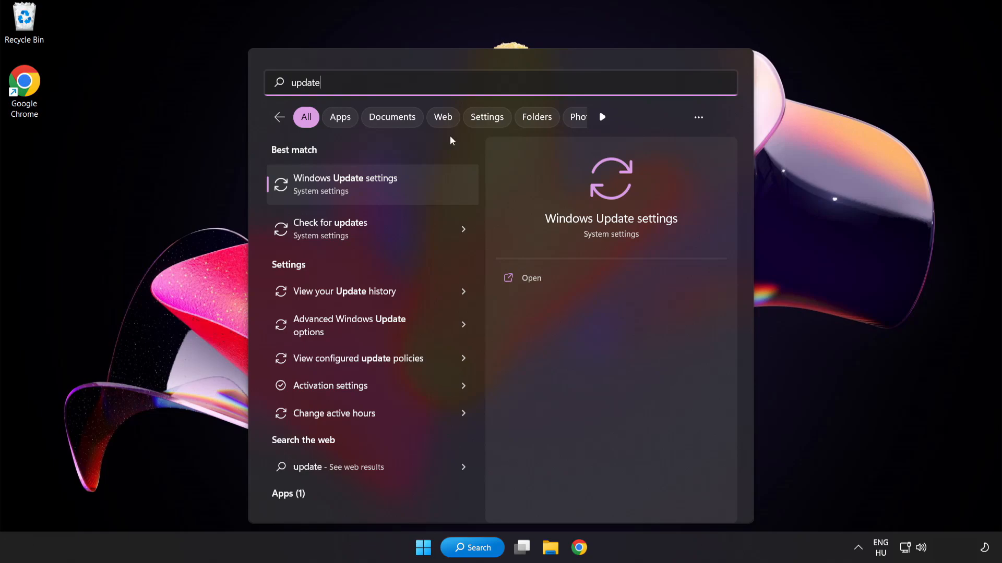
# Step: Check for Windows updates, confirm the PC is up to date, and close Settings
pyautogui.click(383, 188)
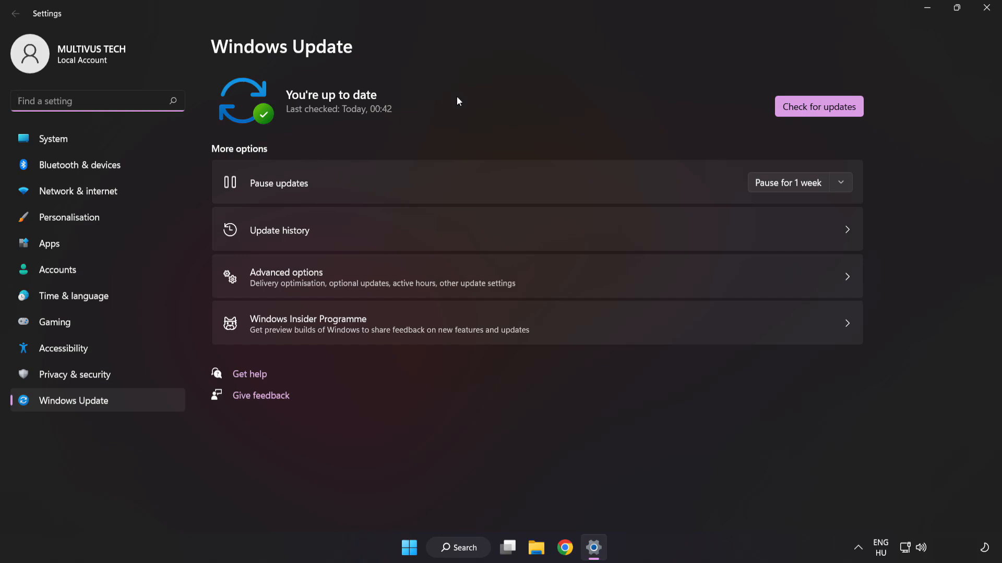
pyautogui.click(815, 112)
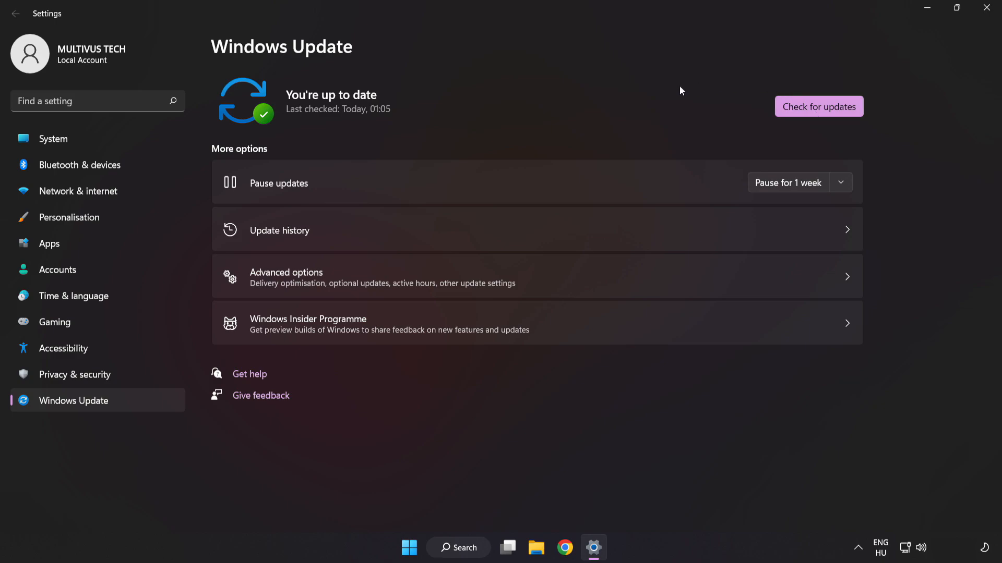
pyautogui.click(986, 14)
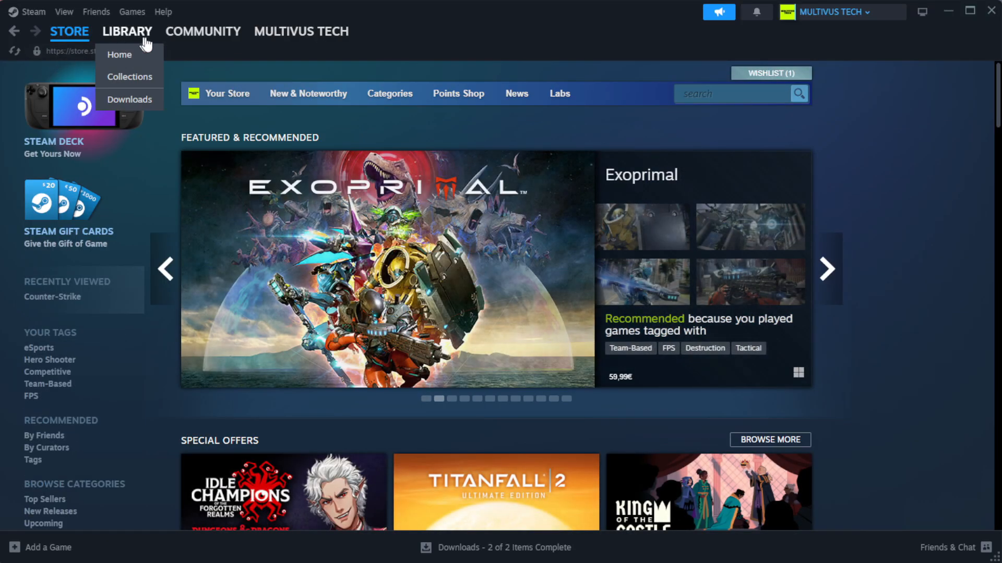
pyautogui.moveTo(126, 31)
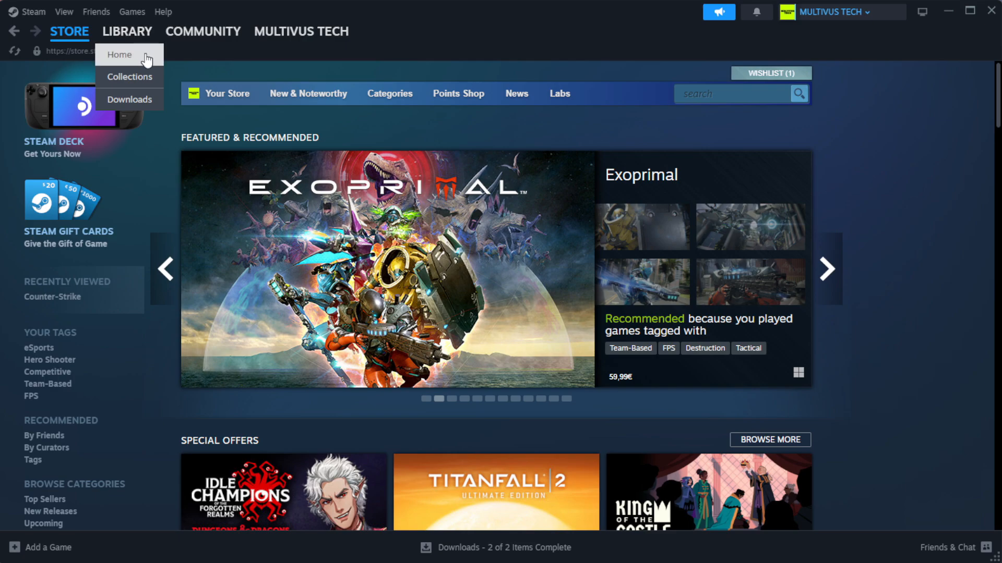
# Step: Go to the Steam library home page
pyautogui.click(121, 55)
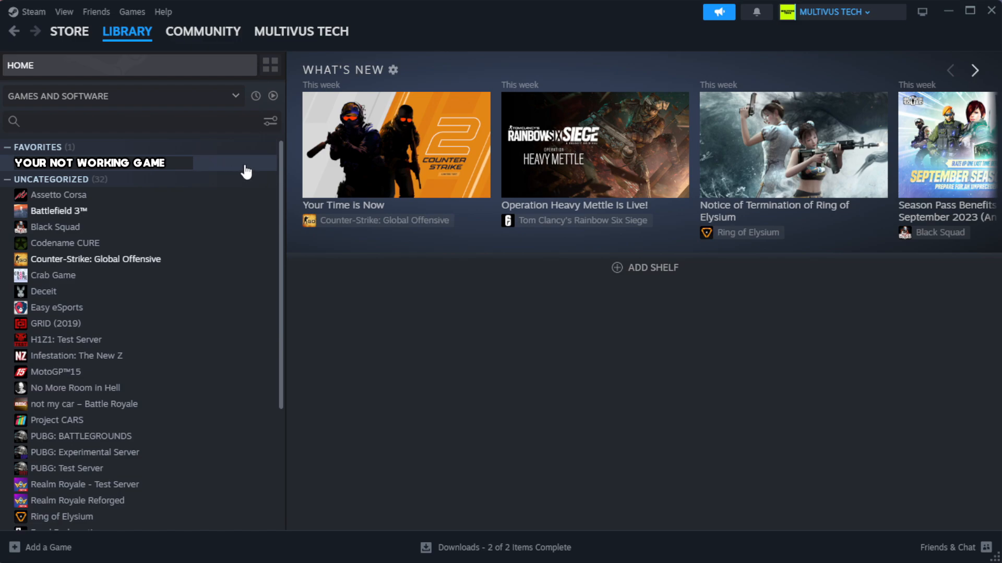
# Step: Verify integrity of YOUR NOT WORKING GAME's installed files via its Properties
pyautogui.rightClick(246, 166)
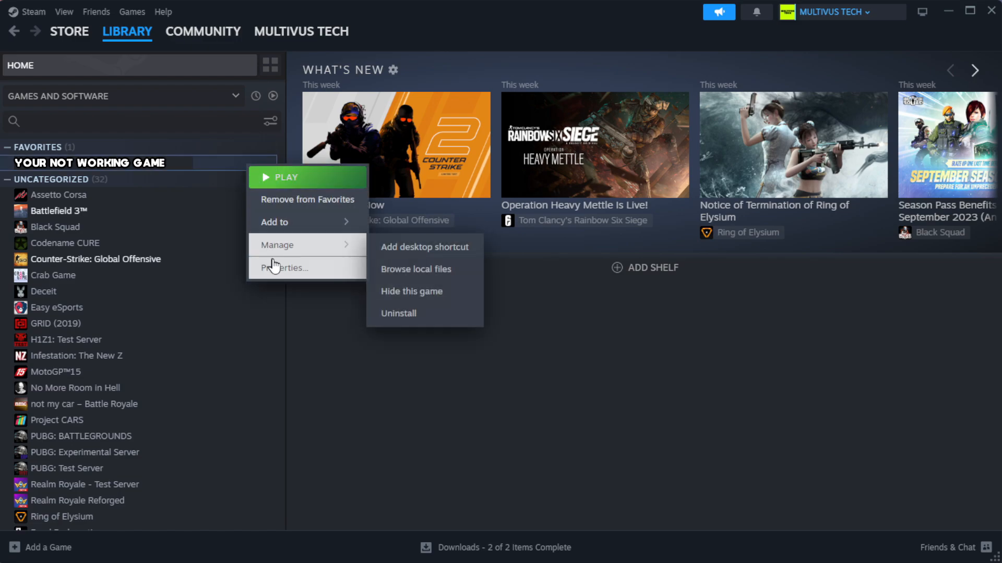
pyautogui.click(313, 270)
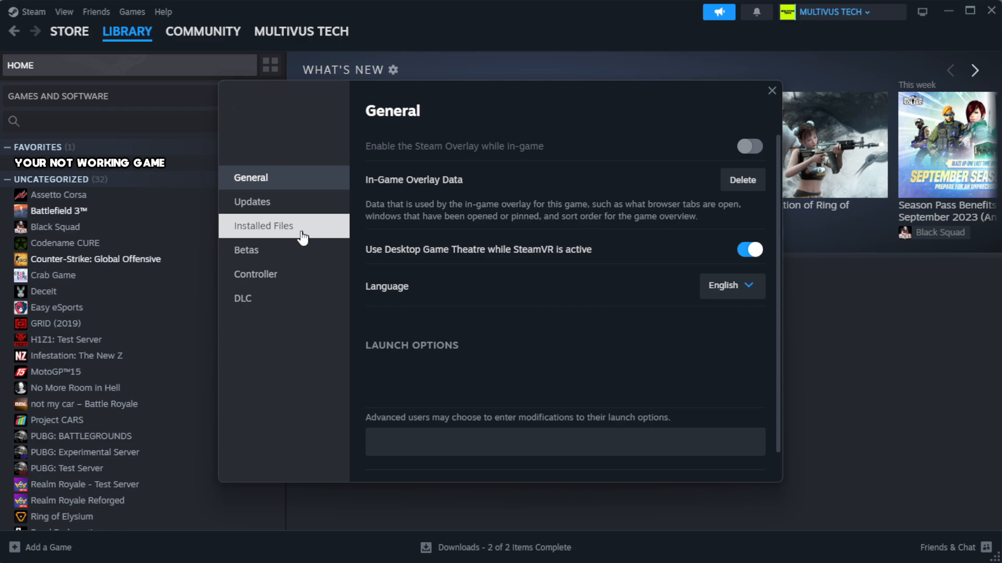
pyautogui.click(330, 236)
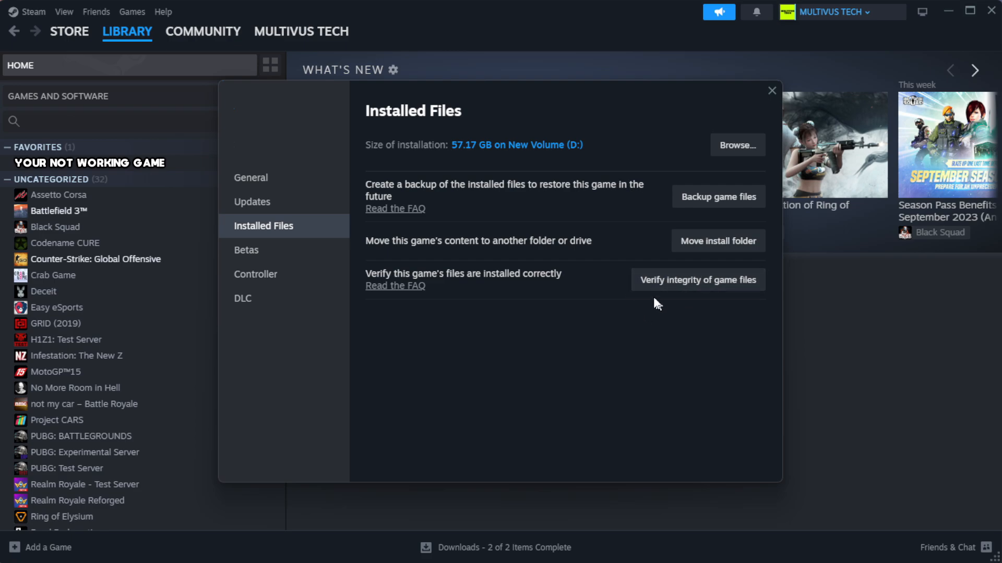
pyautogui.click(705, 290)
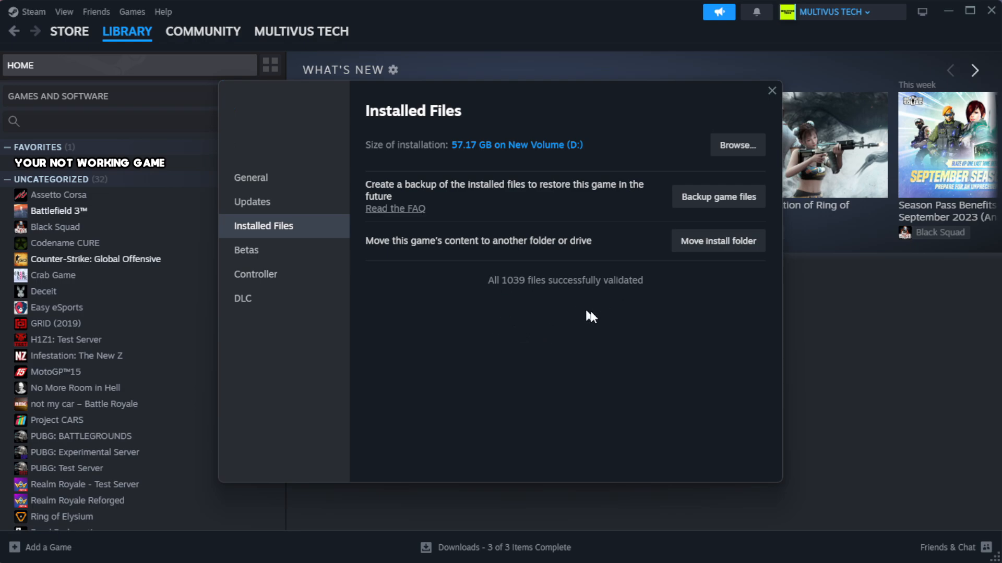
# Step: Browse the game's install folder and bring up the shortcut's context menu
pyautogui.click(736, 149)
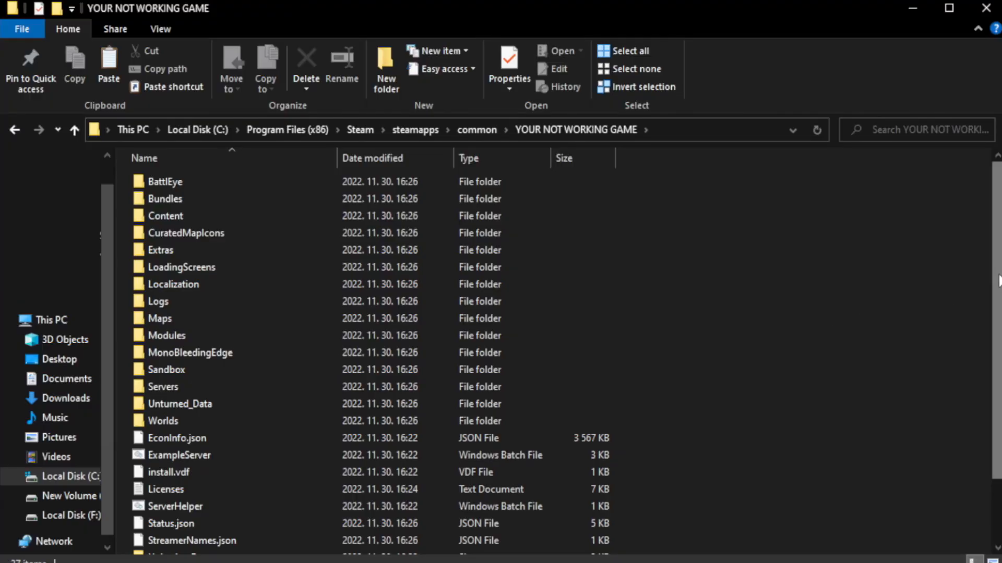
pyautogui.moveTo(996, 305); pyautogui.dragTo(1000, 375)
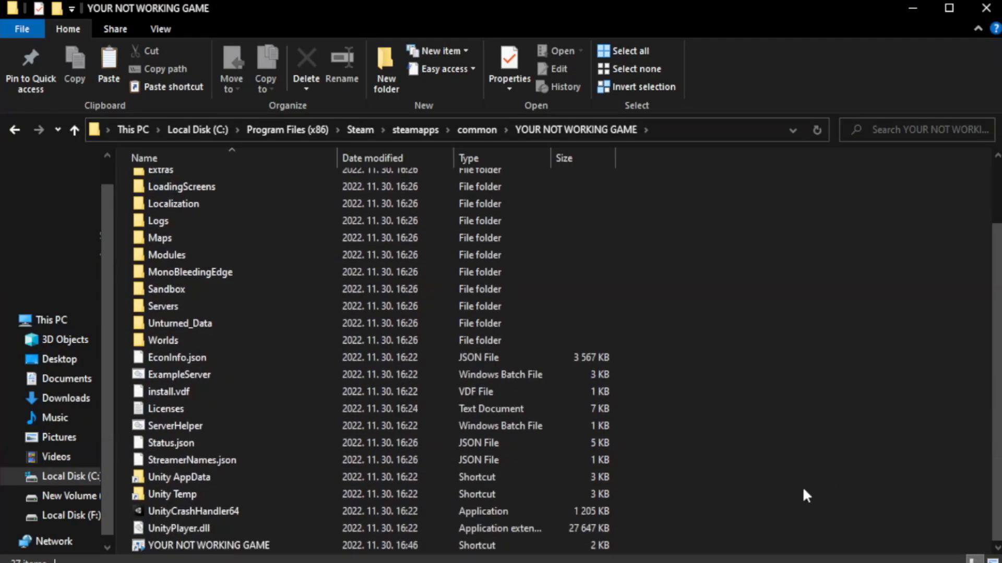
pyautogui.click(391, 545)
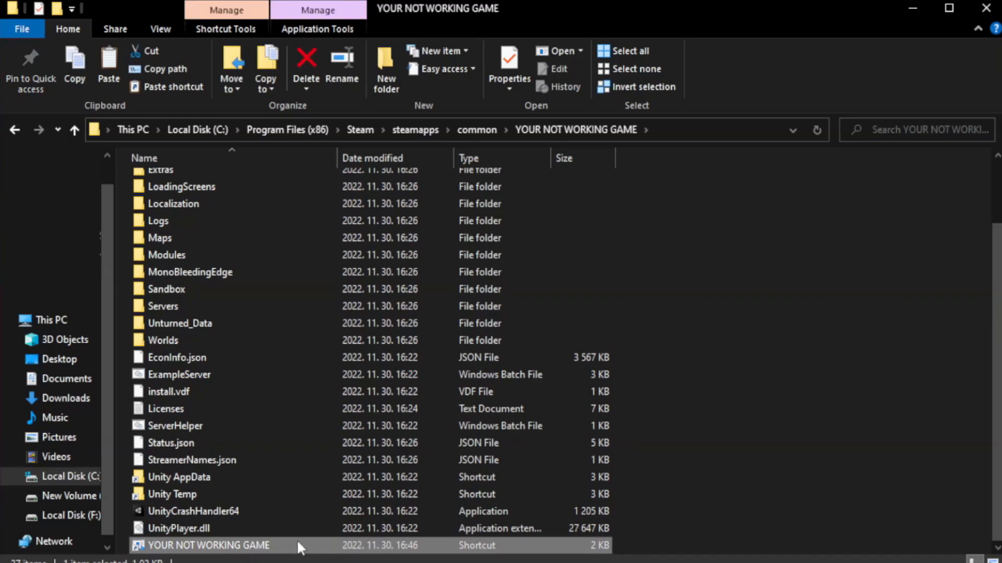
pyautogui.rightClick(335, 542)
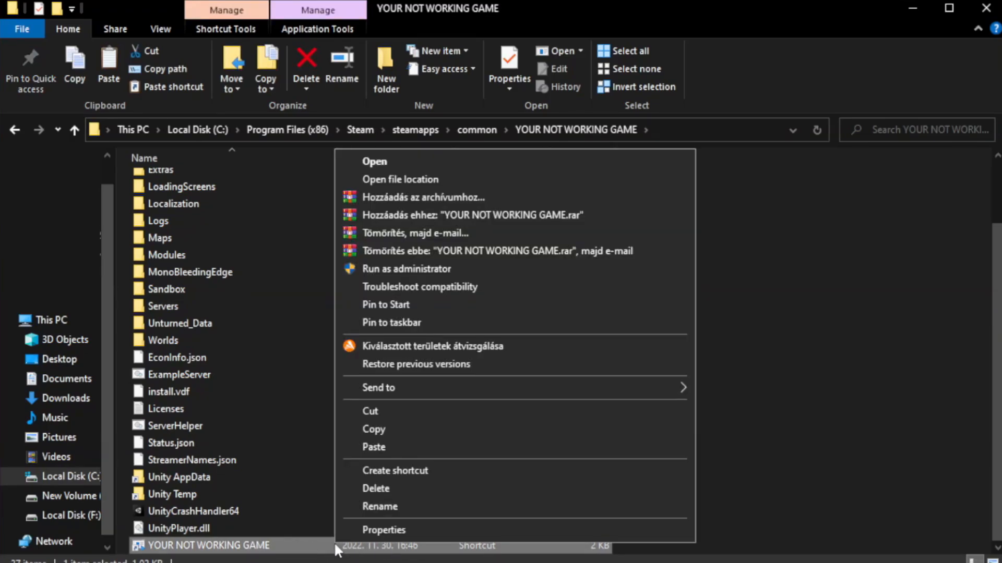
# Step: In the shortcut's Compatibility settings, enable Windows 8 compatibility mode
pyautogui.click(510, 530)
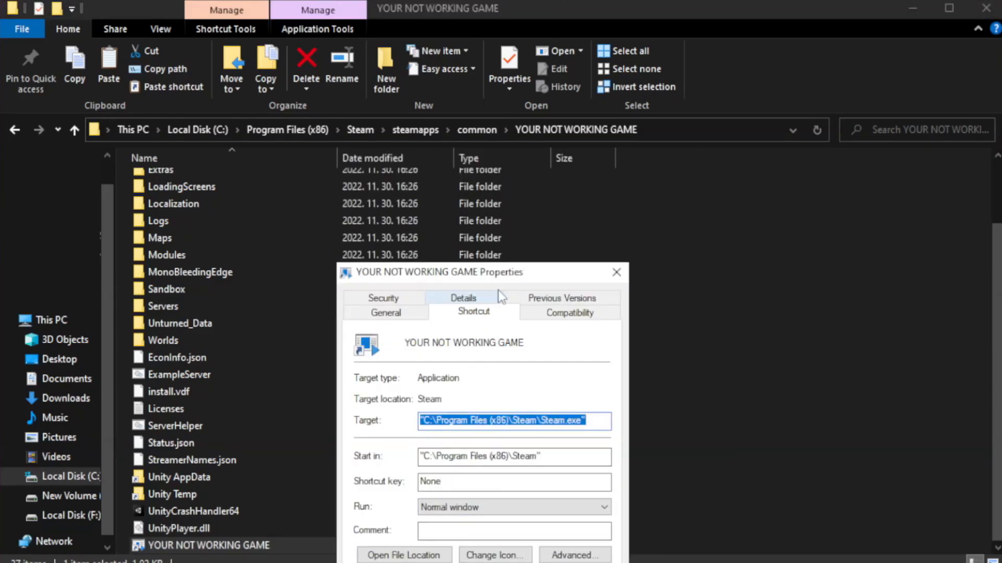
pyautogui.moveTo(505, 271); pyautogui.dragTo(504, 102)
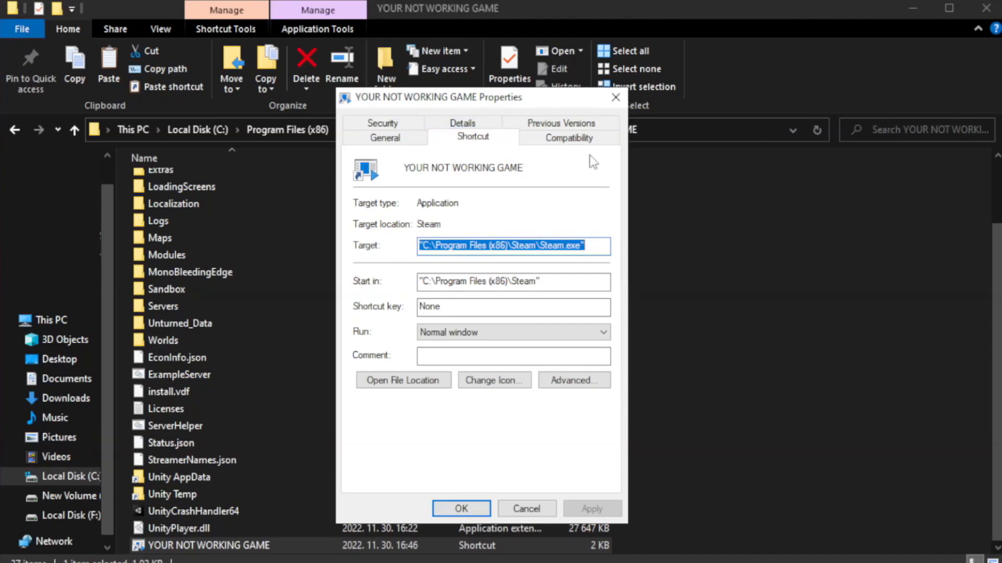
pyautogui.click(564, 141)
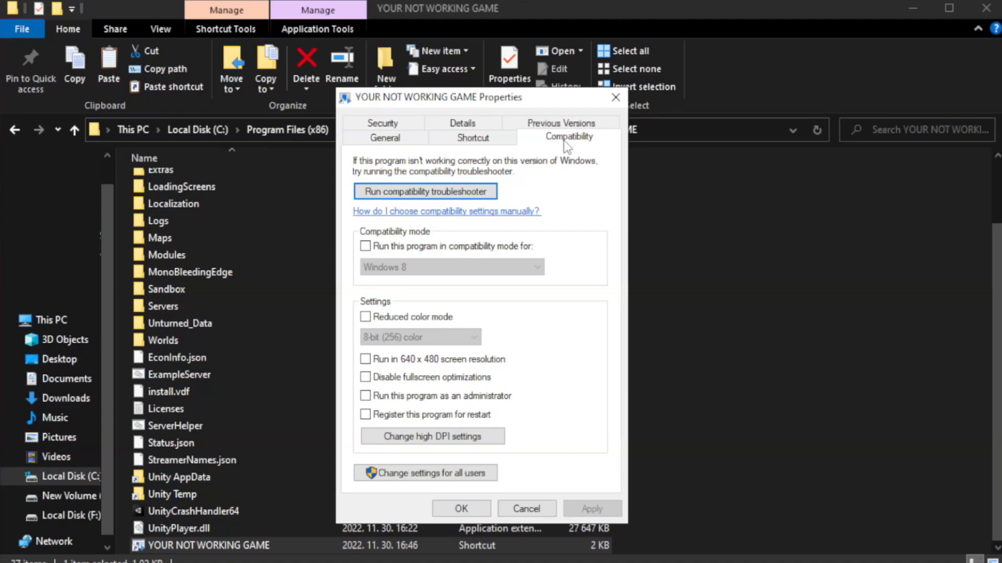
pyautogui.click(397, 245)
pyautogui.click(451, 267)
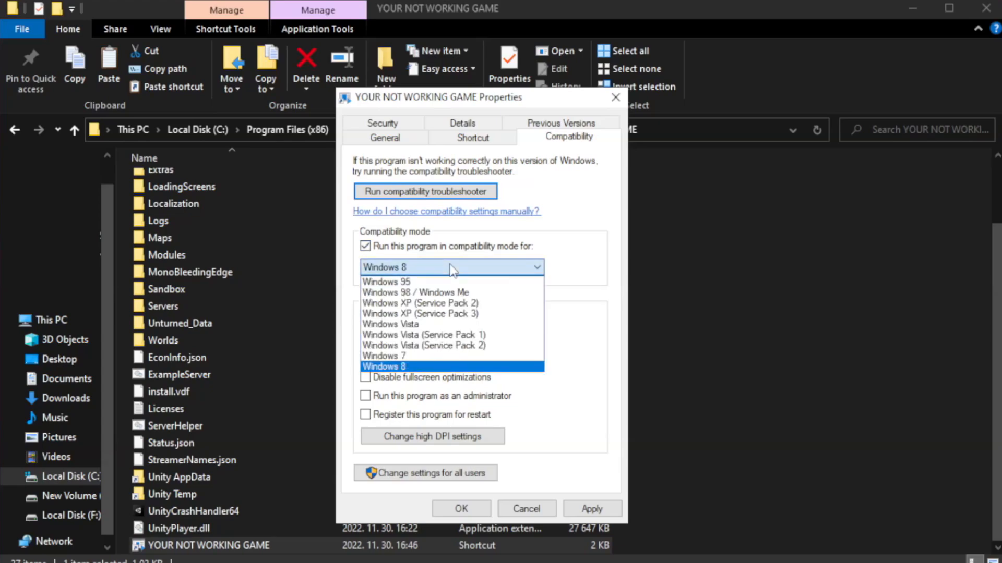
pyautogui.click(425, 368)
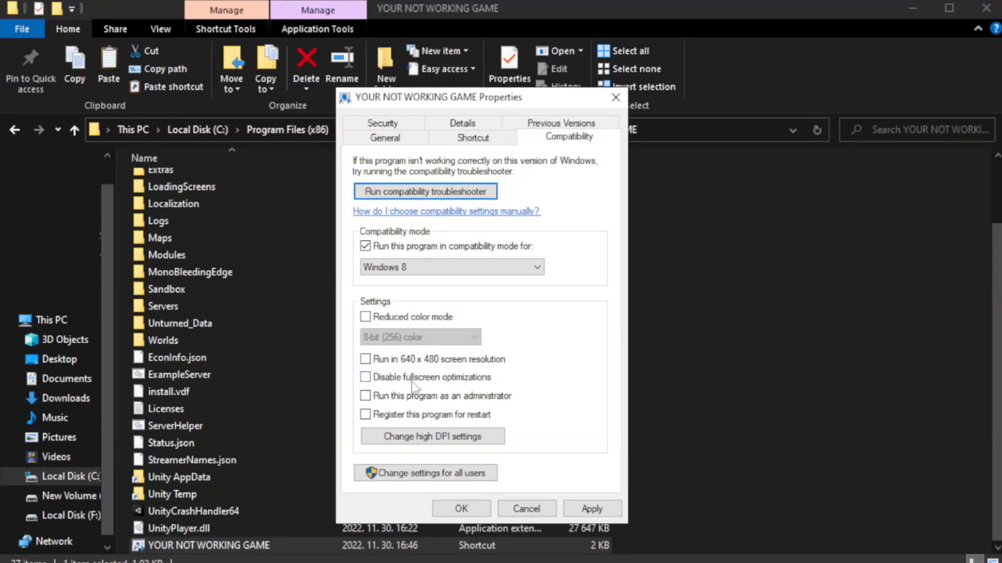
# Step: Disable fullscreen optimizations, run as administrator, and apply the changes
pyautogui.click(391, 382)
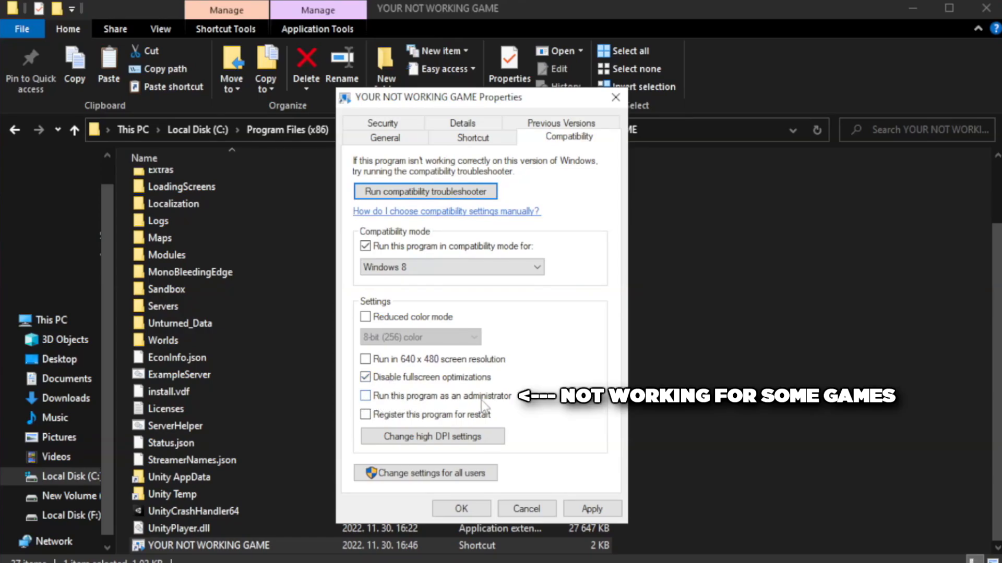
pyautogui.click(395, 401)
pyautogui.click(592, 509)
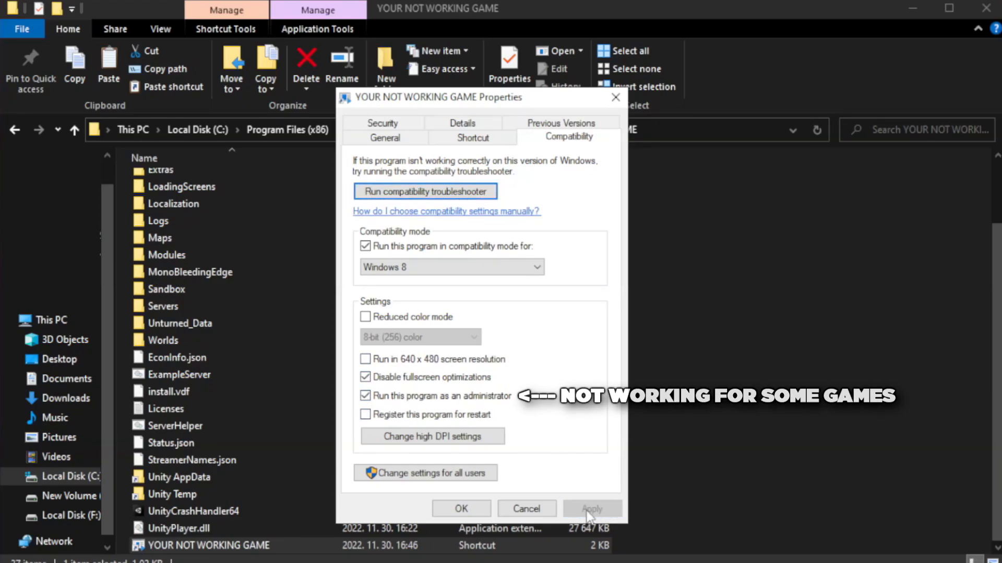
pyautogui.click(461, 510)
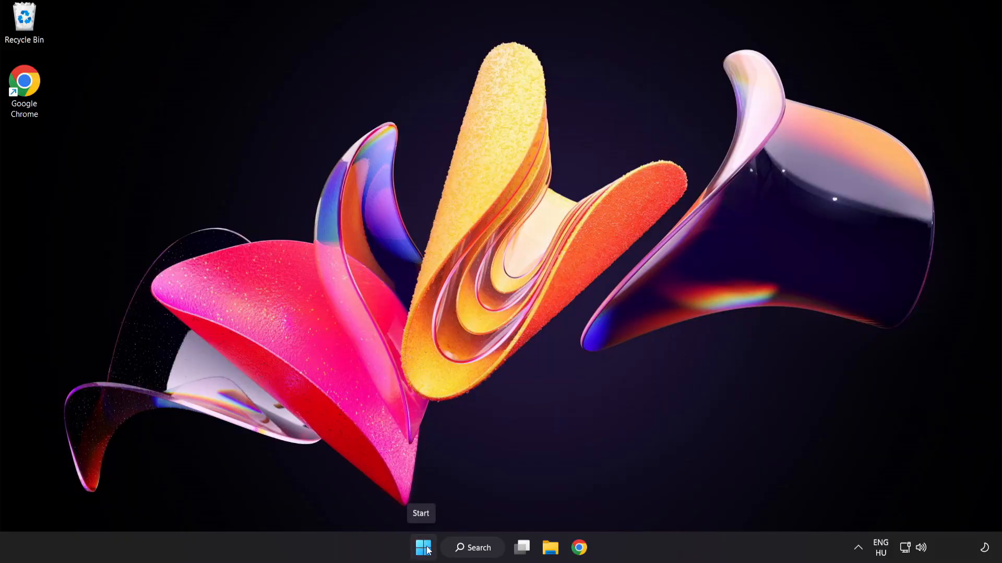
# Step: Launch Task Manager from the Start menu and show the Startup apps list
pyautogui.rightClick(427, 550)
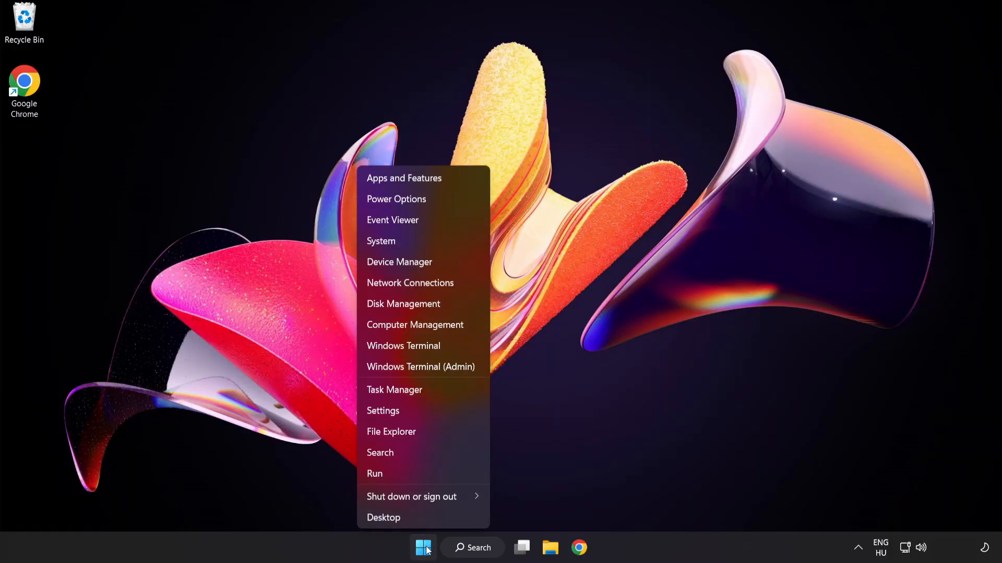
pyautogui.click(433, 388)
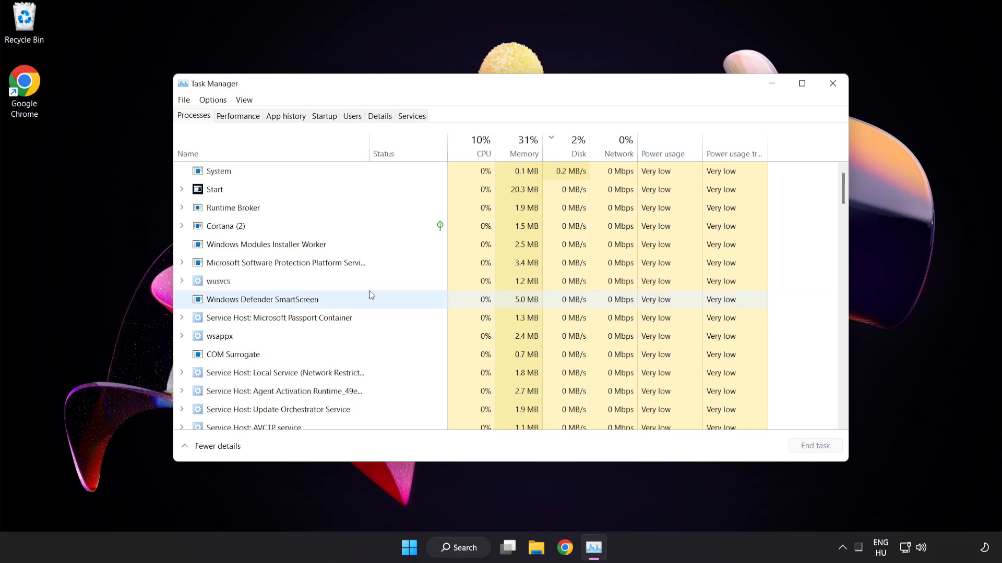
pyautogui.click(324, 116)
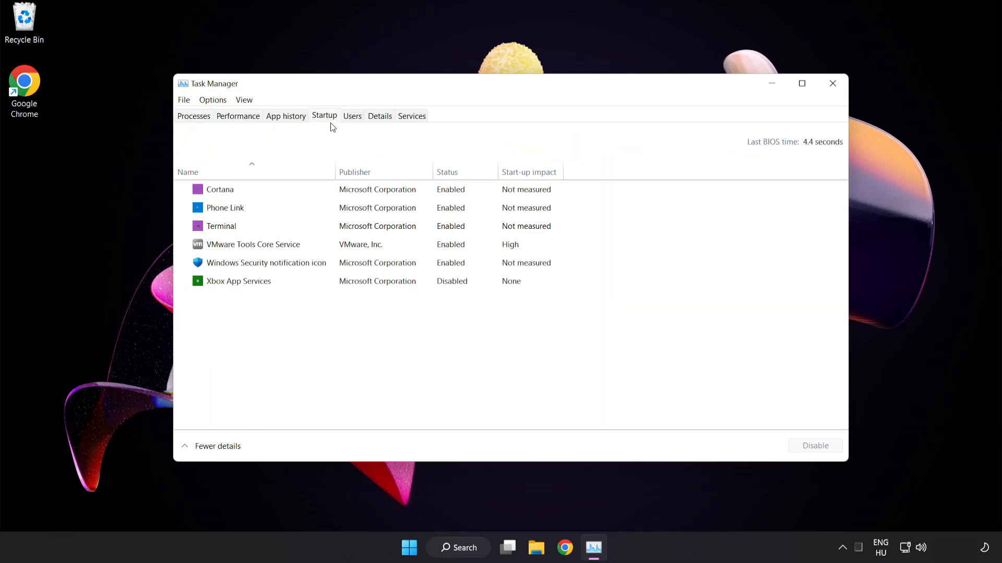
# Step: Disable Cortana, Phone Link, Terminal and Windows Security notification icon at startup
pyautogui.click(332, 193)
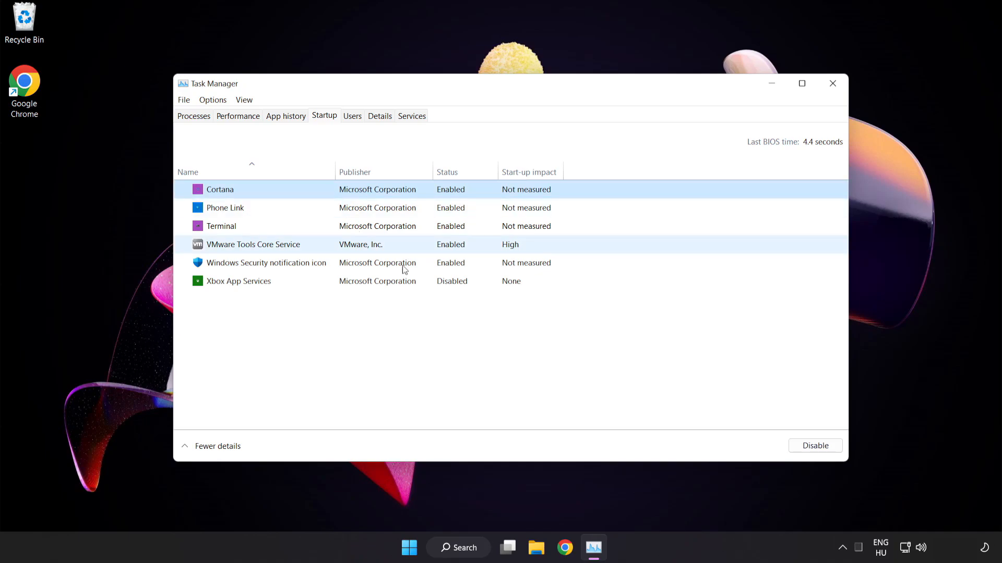
pyautogui.click(815, 446)
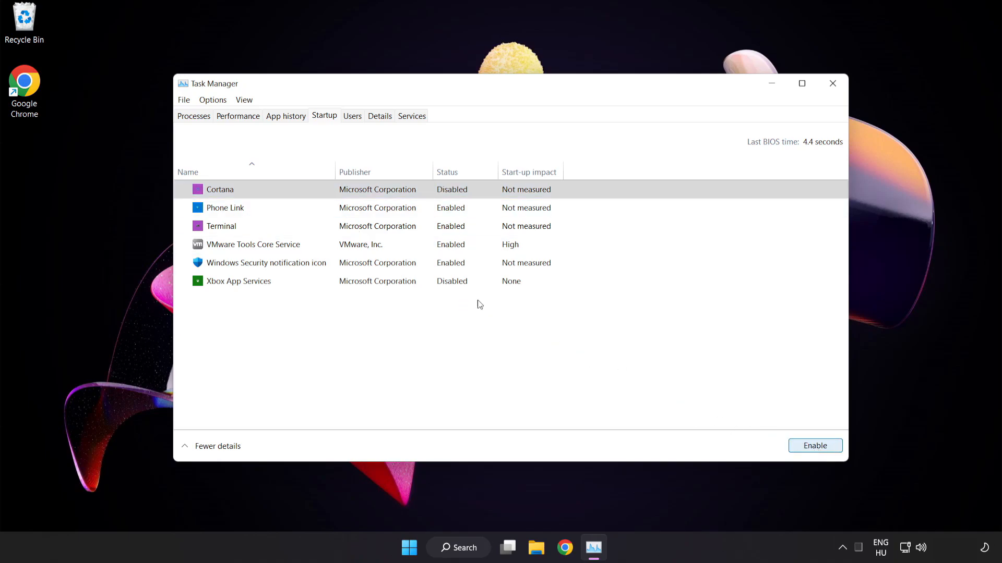
pyautogui.click(309, 208)
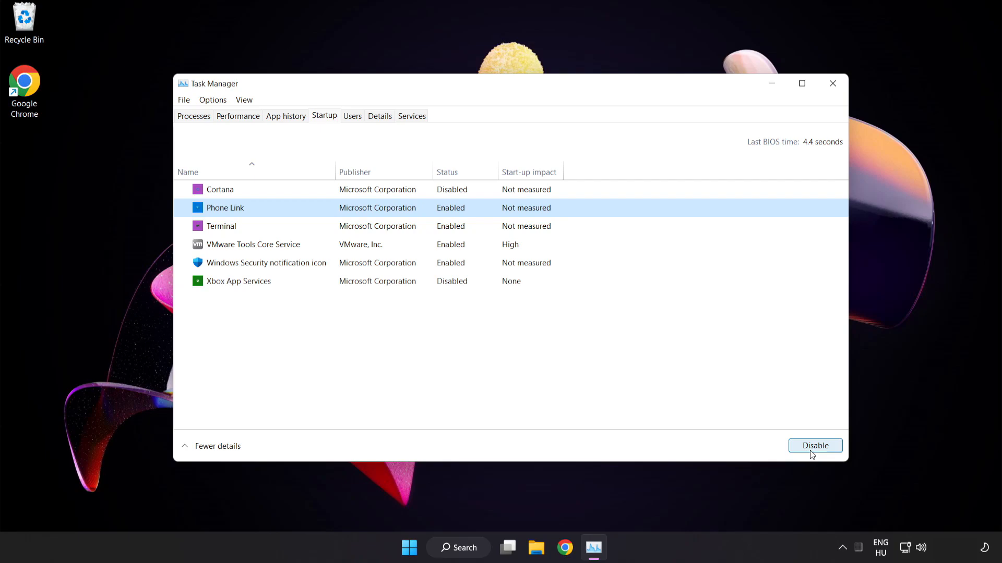
pyautogui.click(813, 447)
pyautogui.click(317, 227)
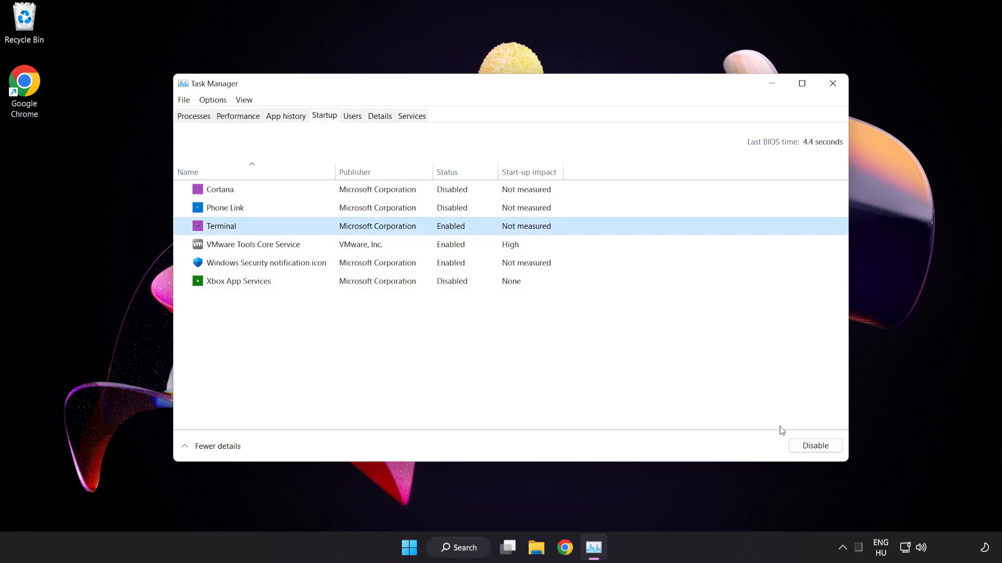
pyautogui.click(815, 445)
pyautogui.click(344, 263)
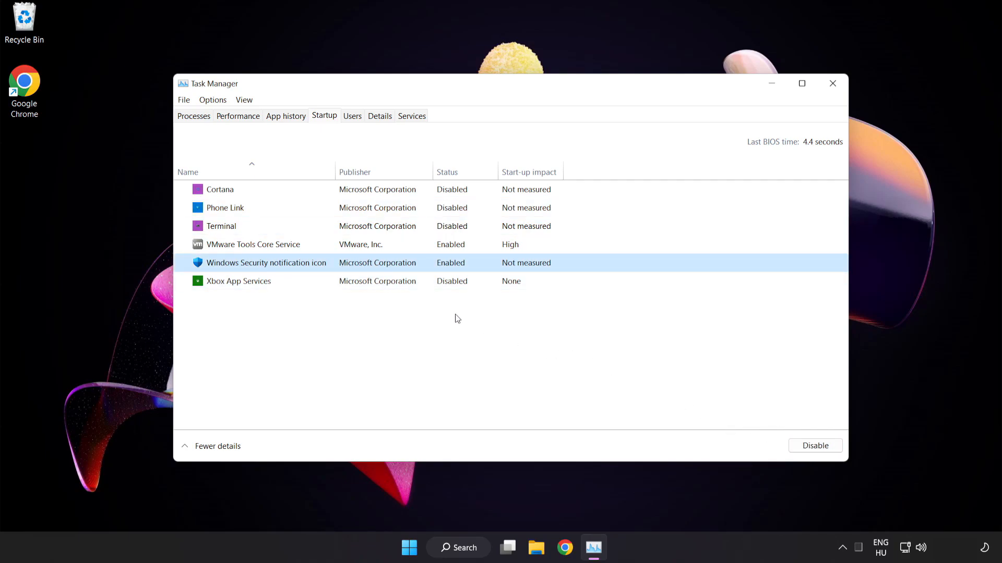
pyautogui.click(815, 445)
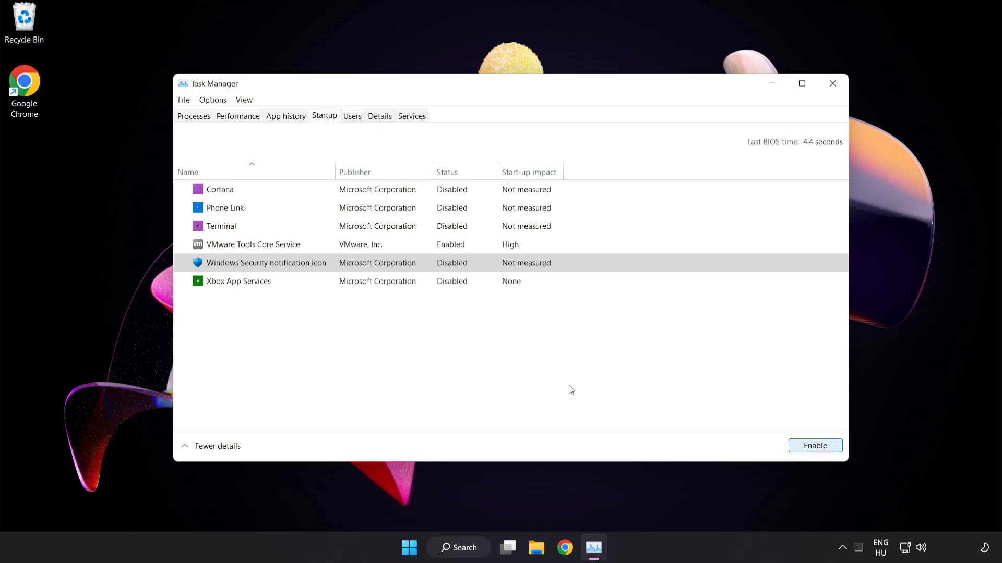
# Step: Close Task Manager and run Command Prompt as administrator from a "cmd" search
pyautogui.click(833, 84)
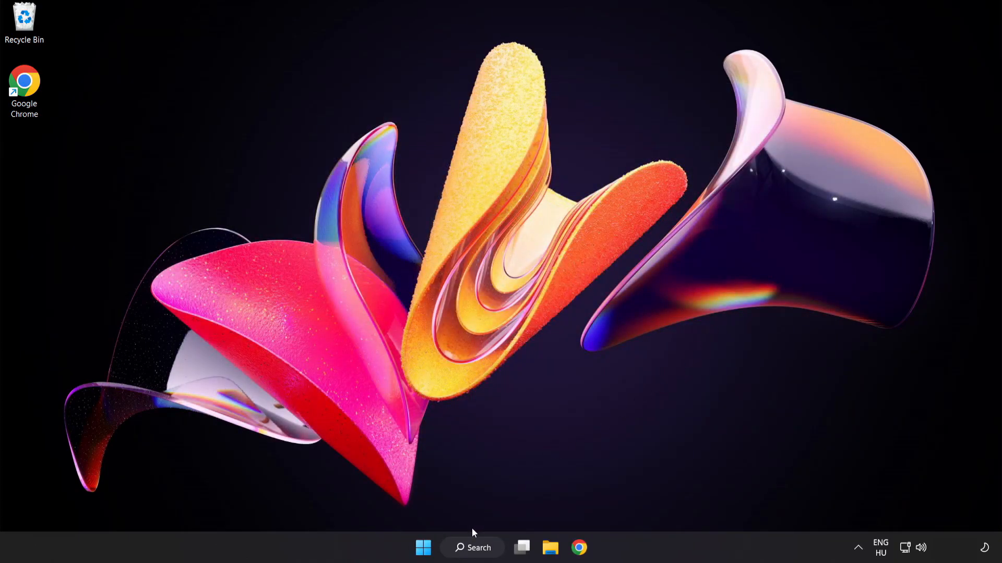
pyautogui.click(474, 548)
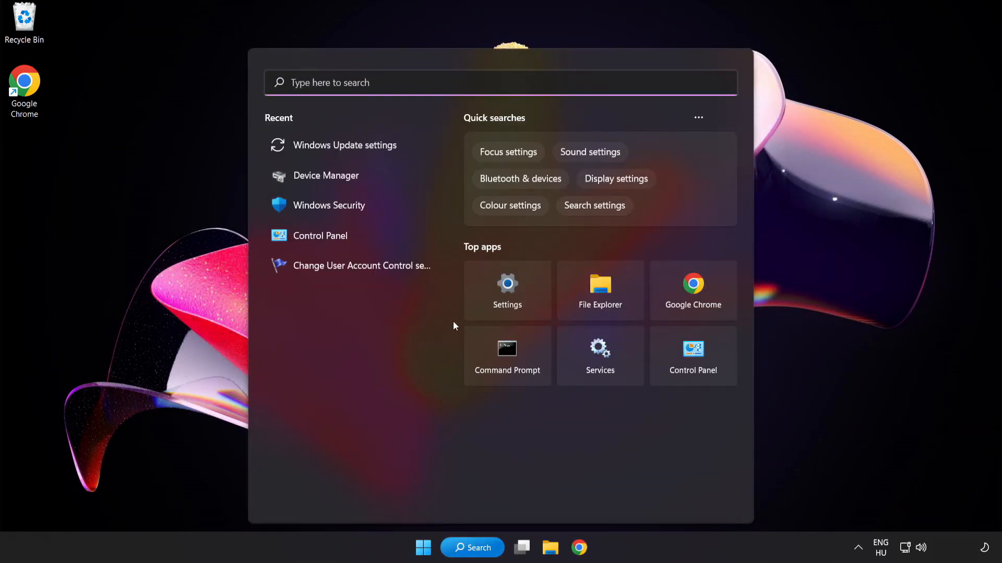
pyautogui.write('cmd')
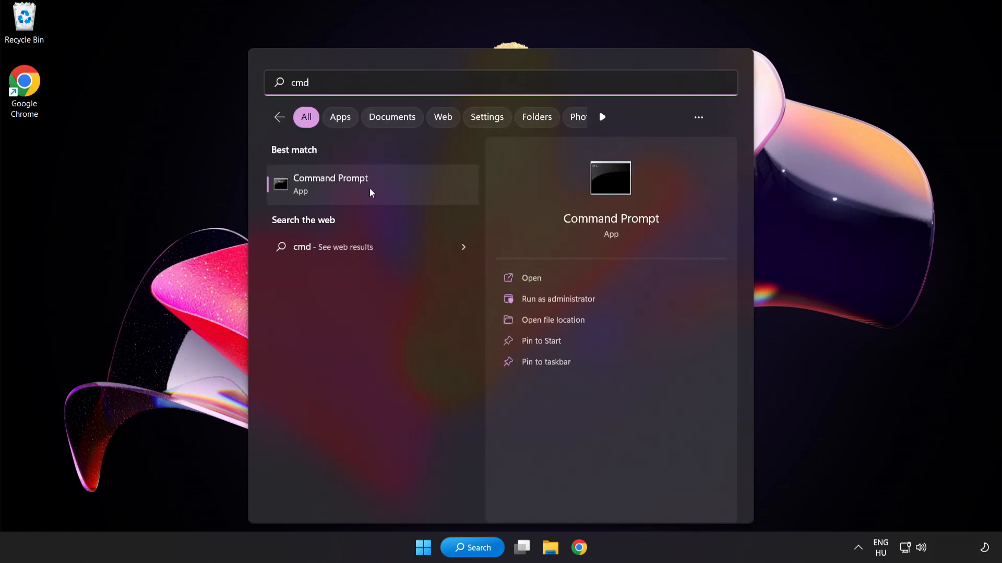
pyautogui.rightClick(376, 193)
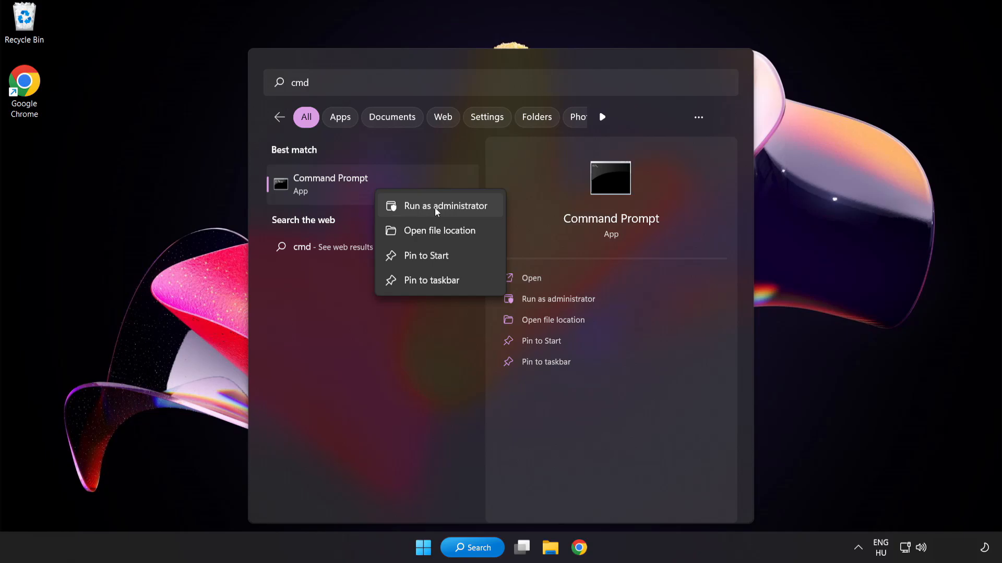
pyautogui.click(422, 208)
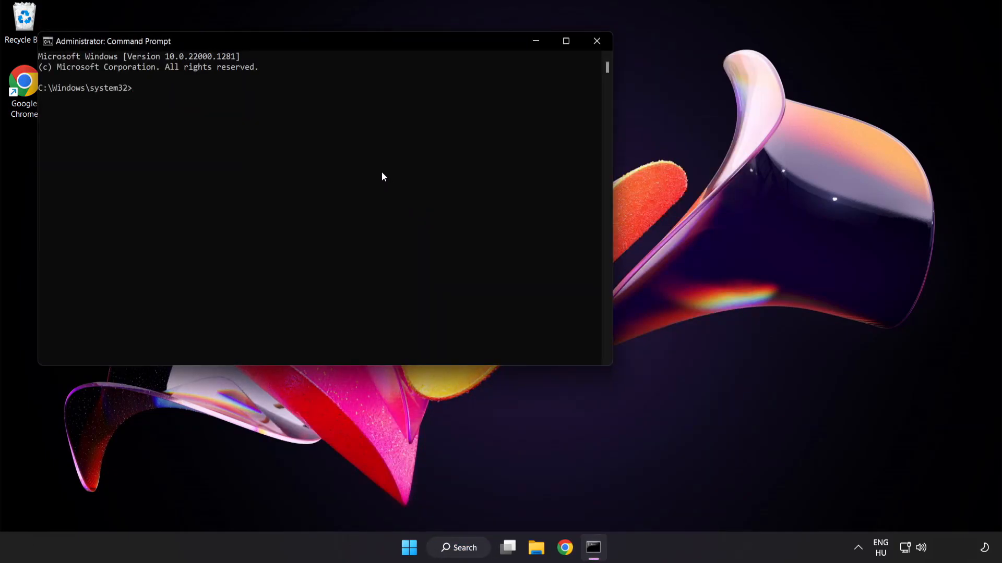
# Step: Run sfc /scannow in the Administrator Command Prompt, confirm no integrity violations, and close the window
pyautogui.moveTo(285, 40); pyautogui.dragTo(435, 96)
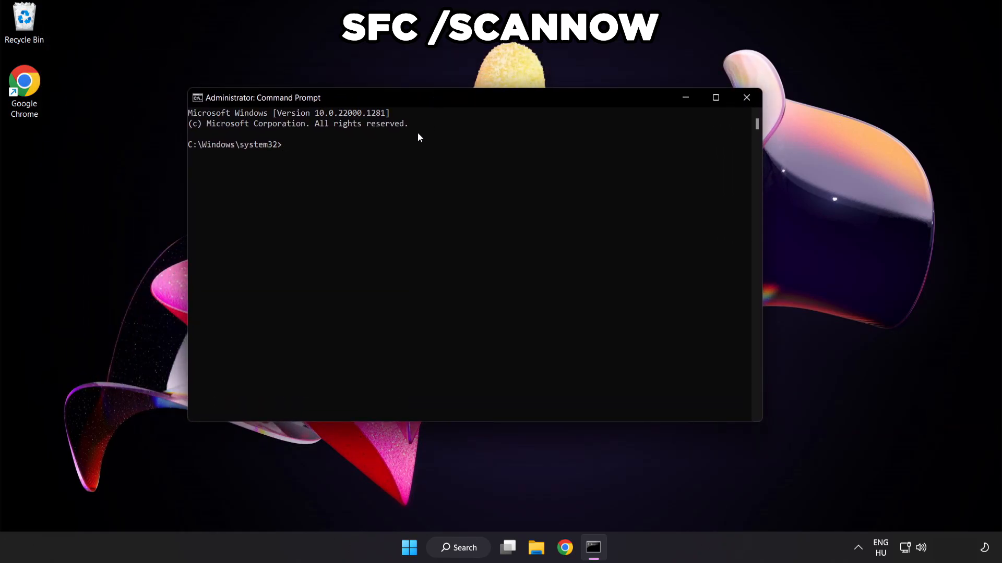
pyautogui.write('sfc /scannow')
pyautogui.press('Return')
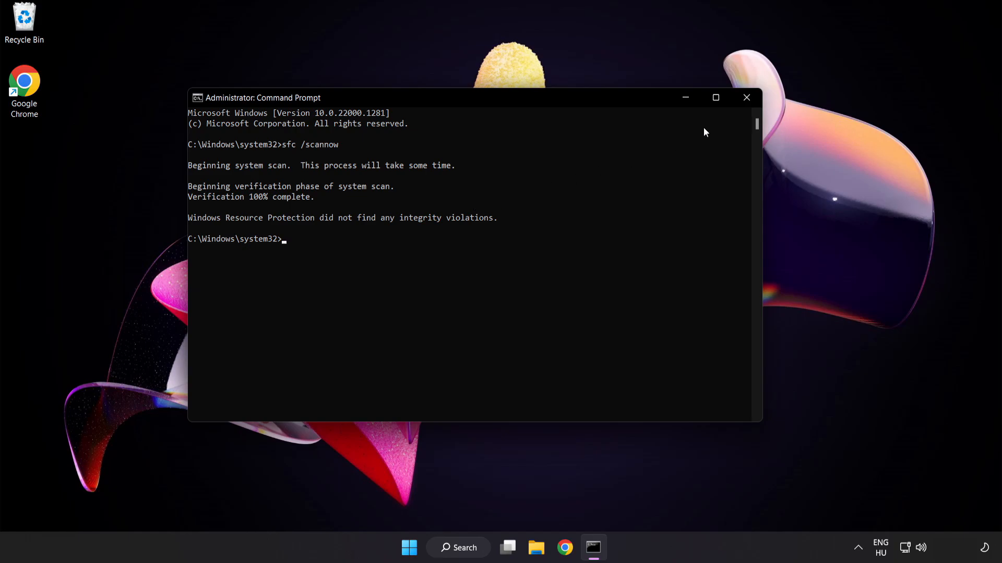
pyautogui.click(745, 99)
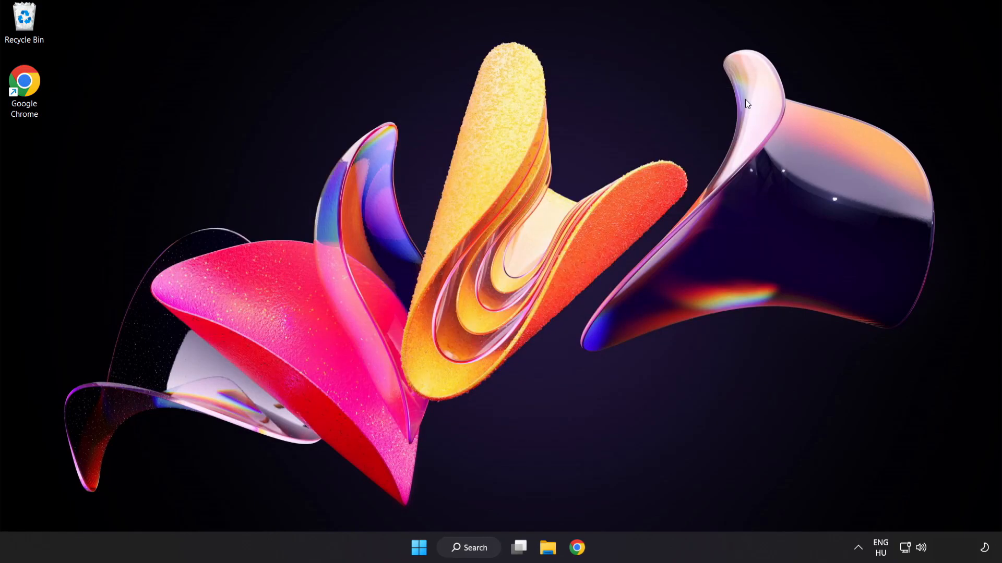
# Step: Search for 'security' from the taskbar and launch the Windows Security app
pyautogui.click(423, 547)
pyautogui.click(663, 503)
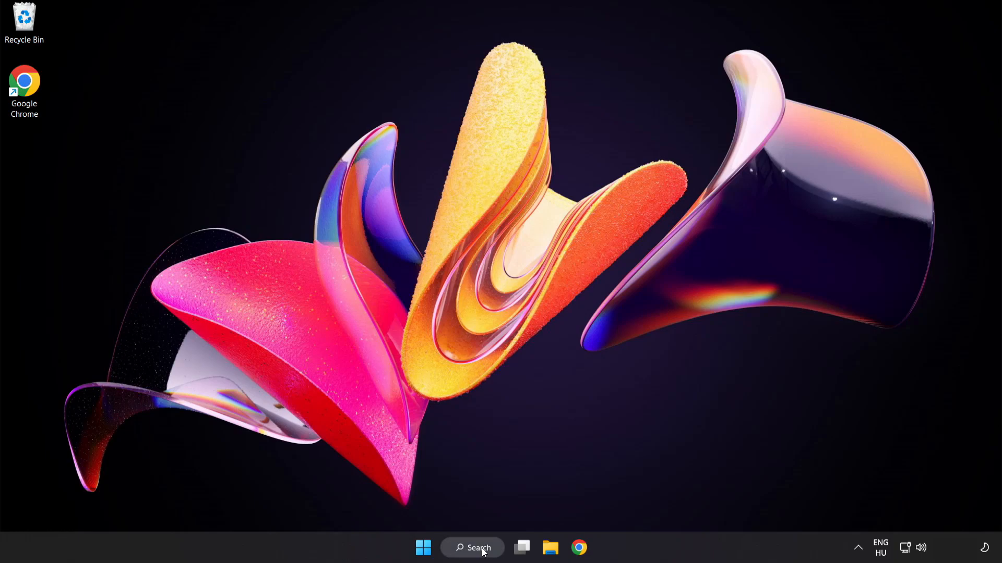
pyautogui.click(482, 551)
pyautogui.write('se')
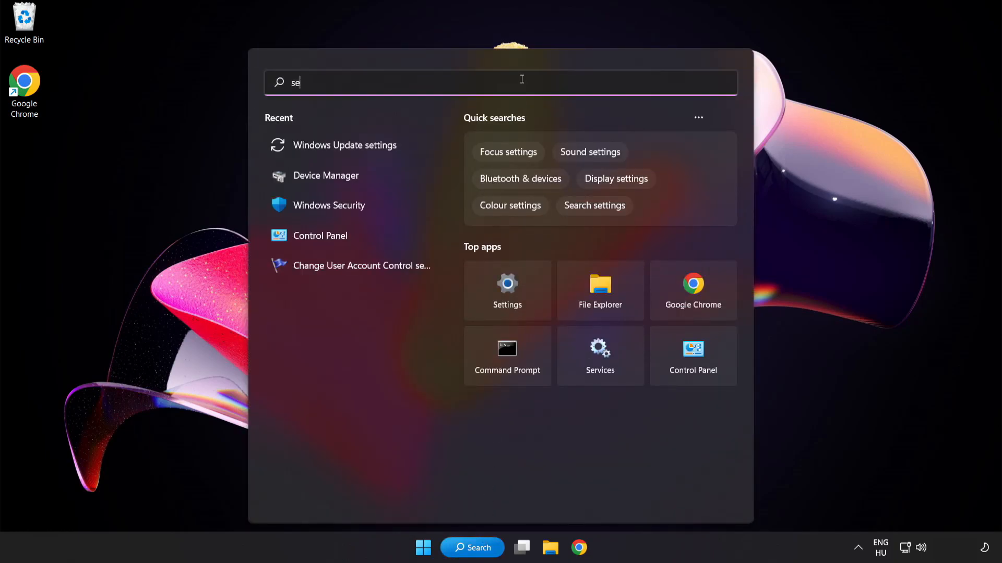
pyautogui.write('curity')
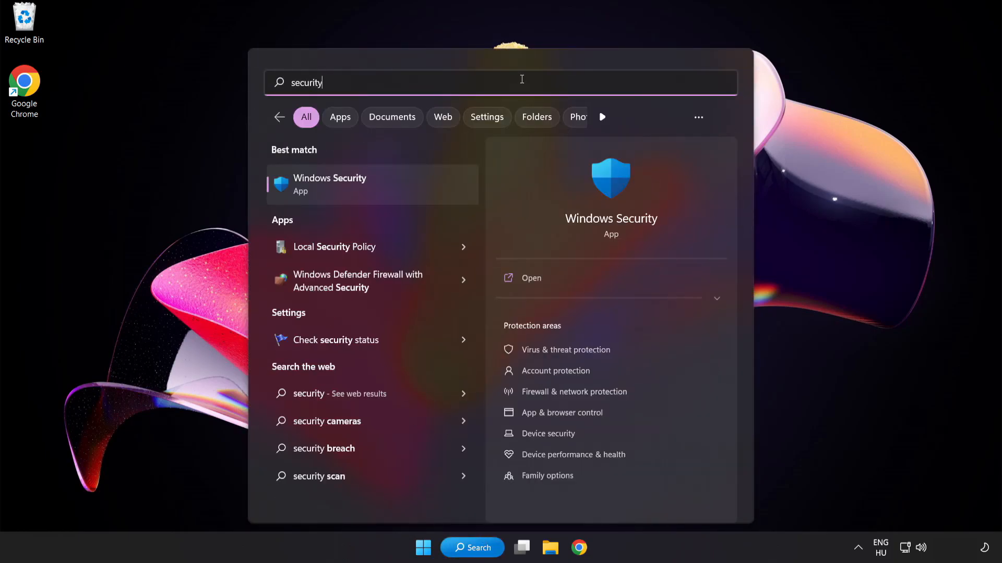
pyautogui.click(378, 186)
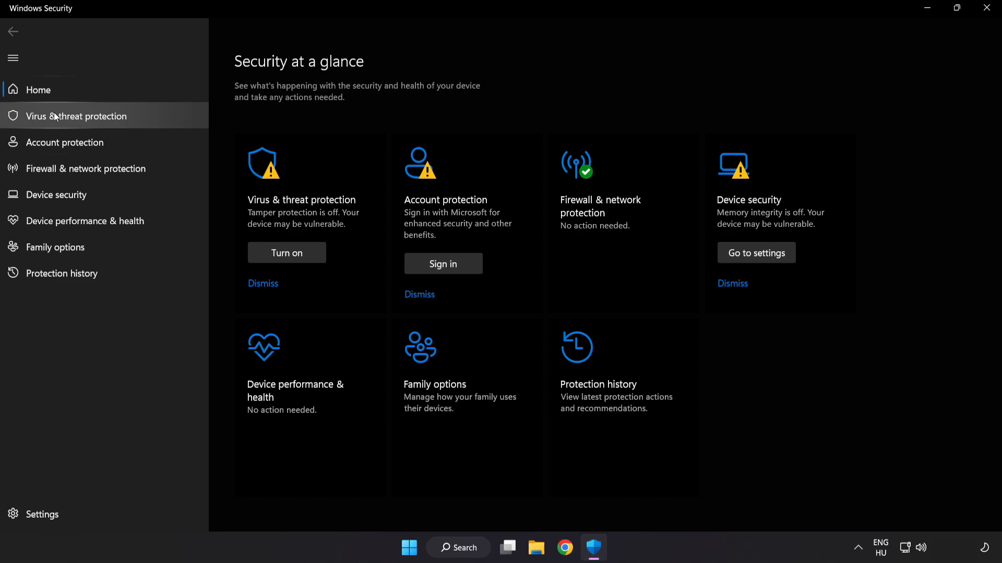
# Step: Go to Virus & threat protection, Manage settings, then Add or remove exclusions
pyautogui.click(152, 115)
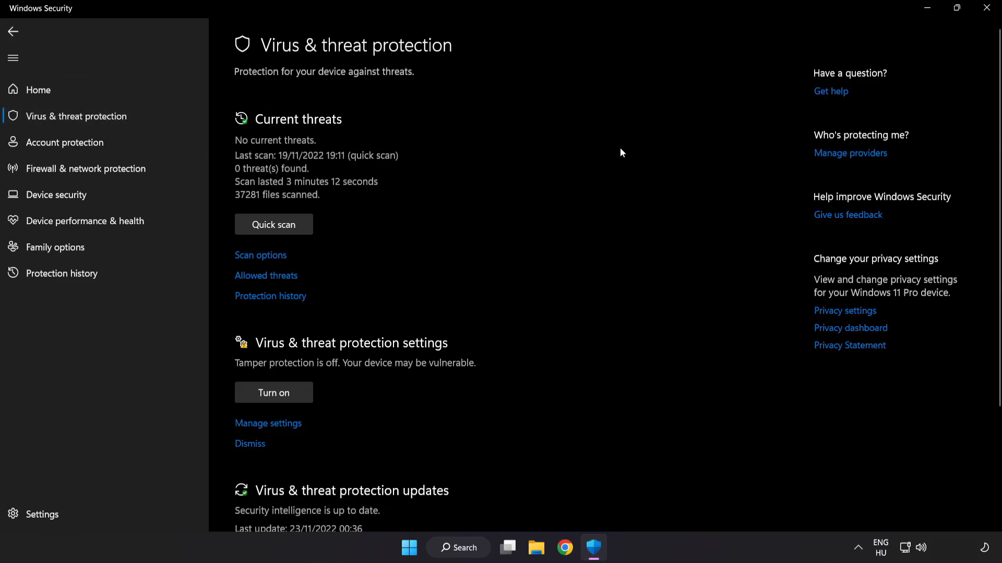
pyautogui.scroll(-4, 632, 149)
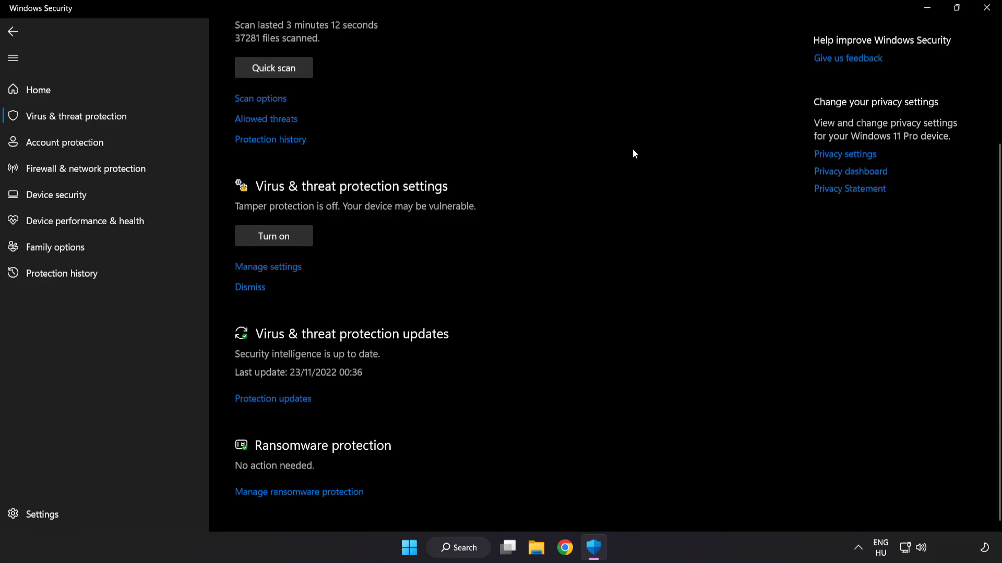
pyautogui.click(275, 267)
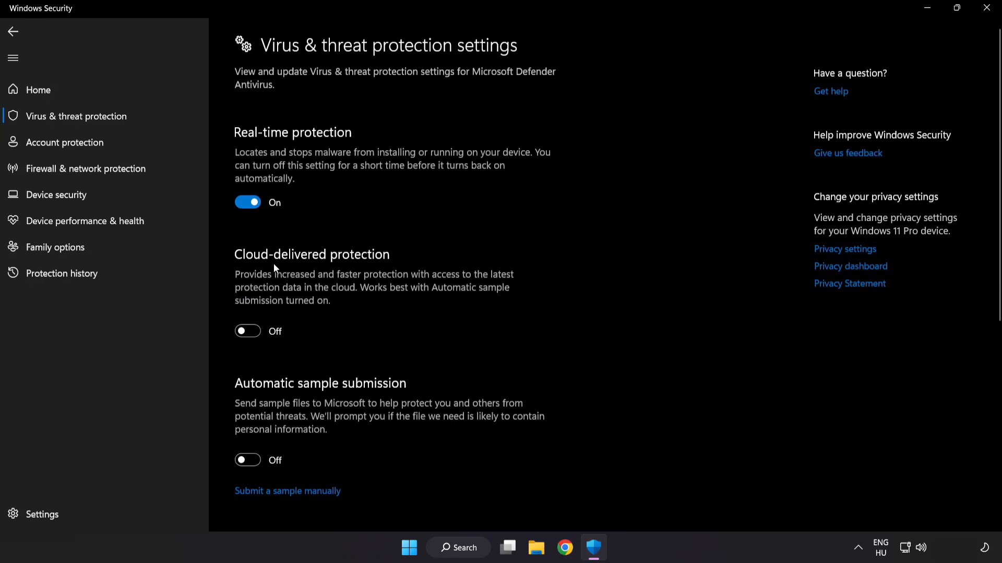
pyautogui.scroll(-3, 582, 271)
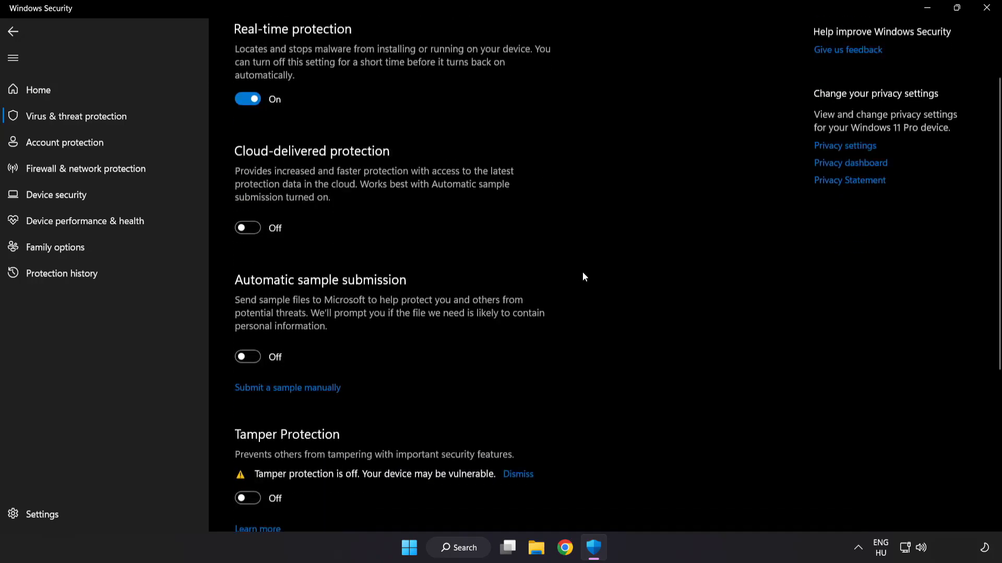
pyautogui.scroll(-3, 583, 272)
pyautogui.scroll(-1, 582, 271)
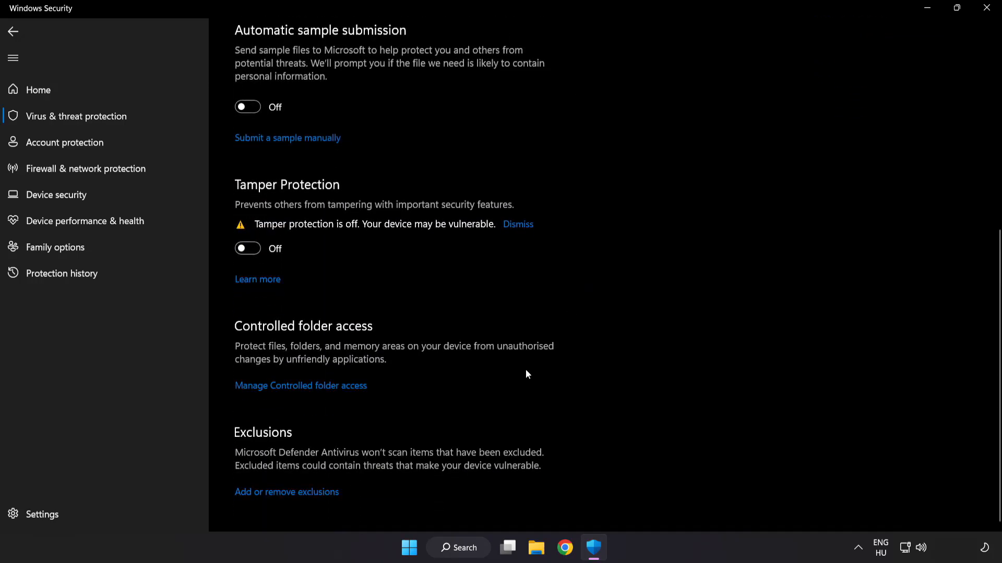
pyautogui.click(290, 492)
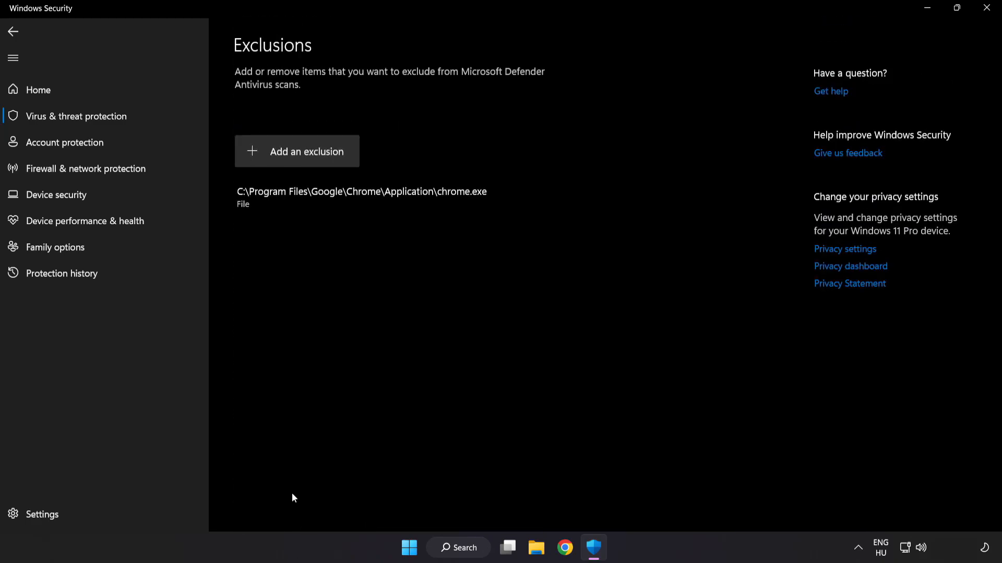
# Step: Start a File exclusion and navigate the picker up to This PC and into Local Disk (C:)
pyautogui.click(298, 159)
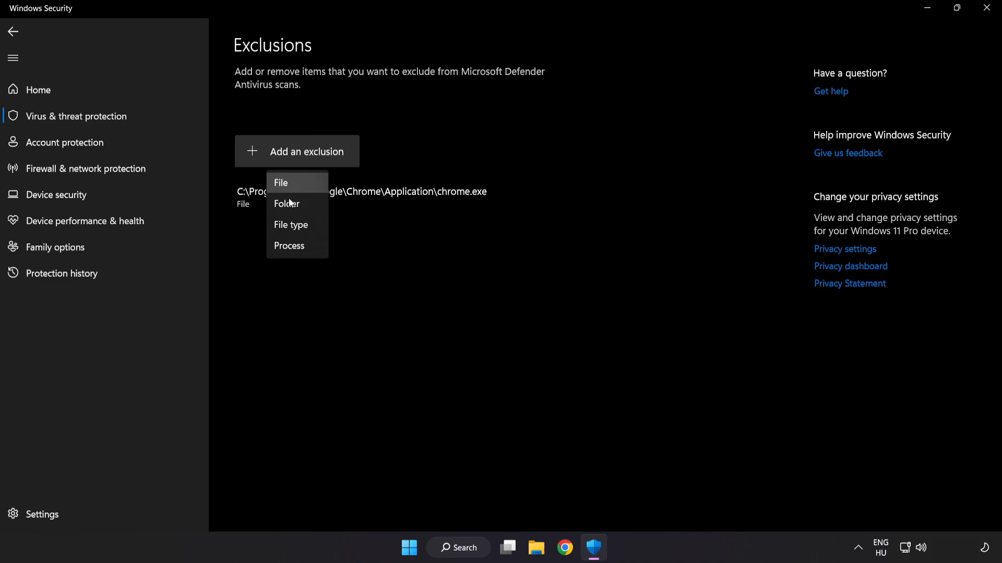
pyautogui.click(290, 182)
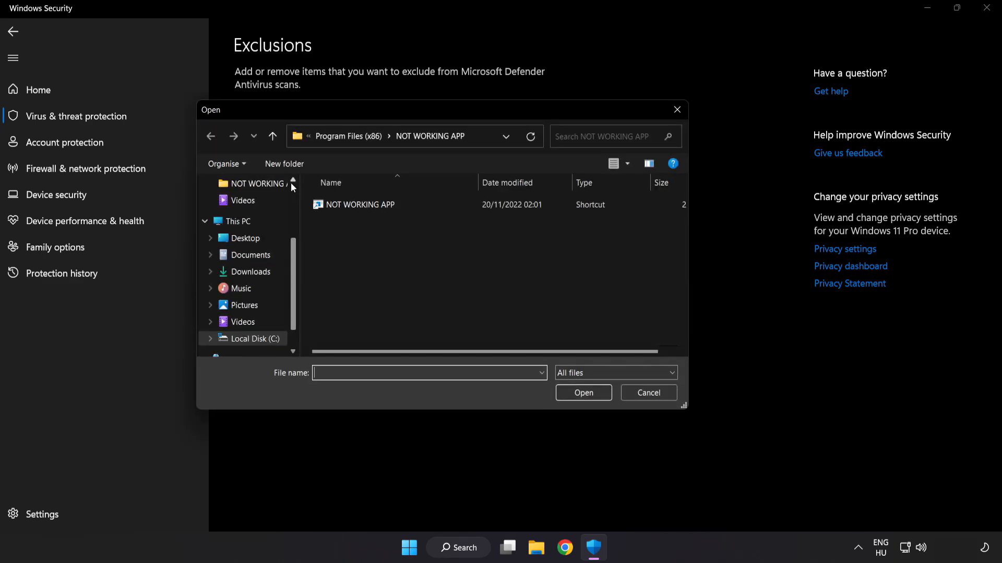
pyautogui.click(321, 141)
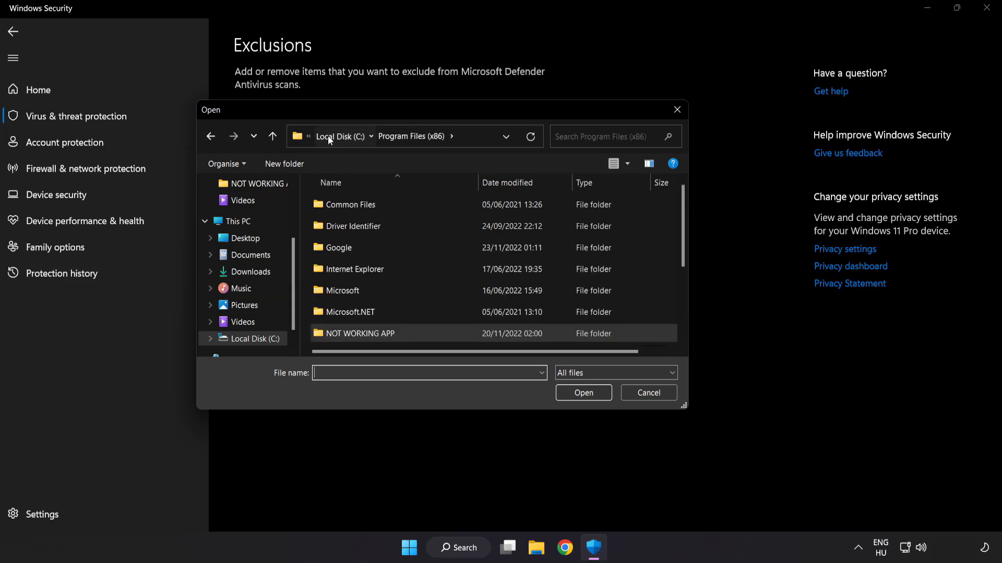
pyautogui.click(328, 136)
pyautogui.click(331, 136)
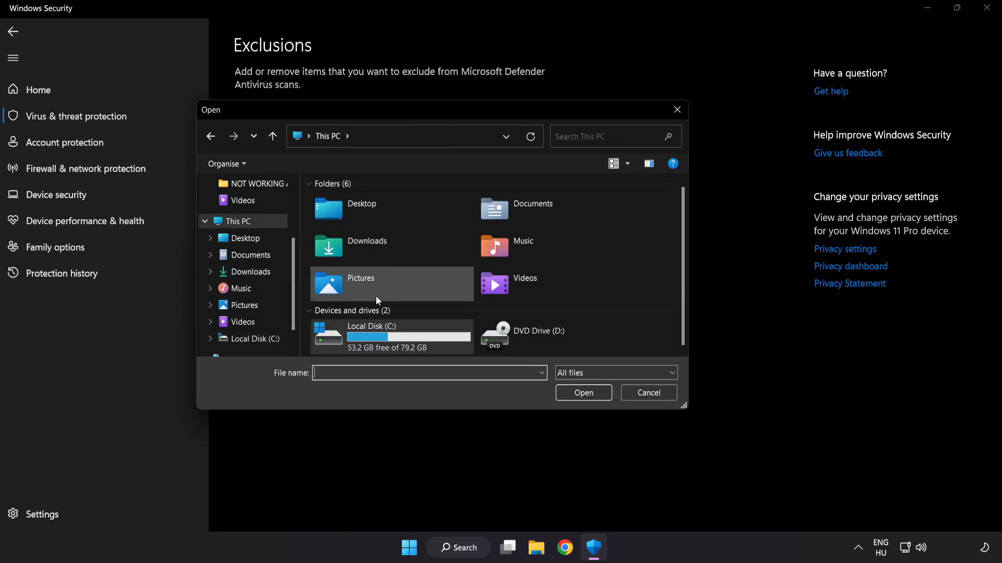
pyautogui.click(374, 341)
pyautogui.doubleClick(374, 341)
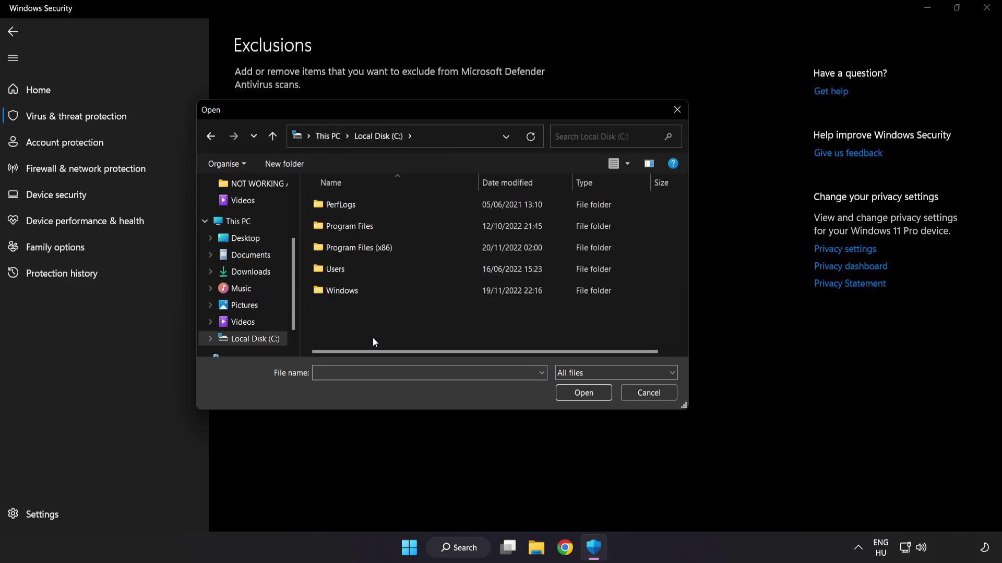
# Step: Select the NOT WORKING APP shortcut in Program Files (x86)\NOT WORKING APP as the exclusion
pyautogui.doubleClick(385, 248)
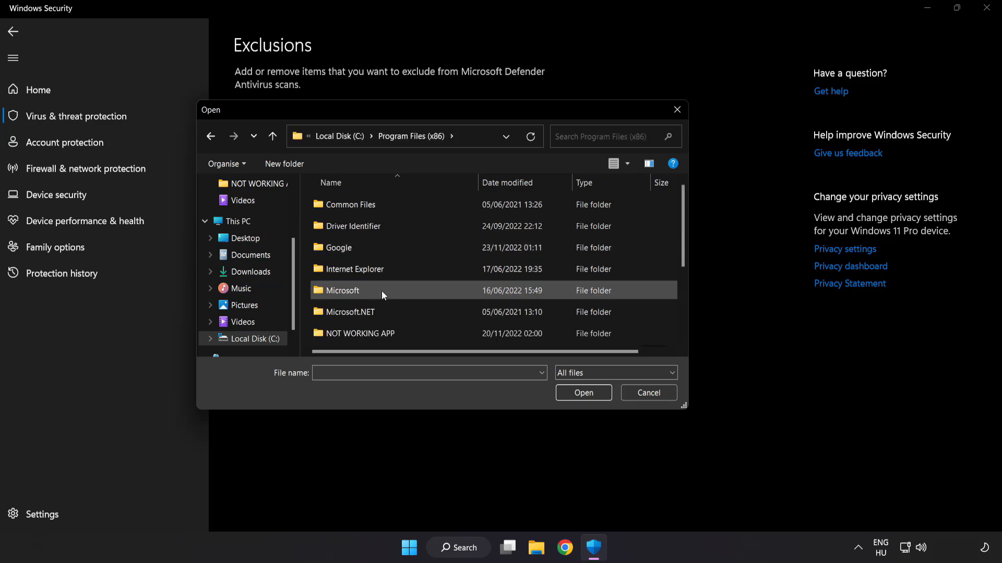
pyautogui.scroll(-1, 370, 337)
pyautogui.click(360, 272)
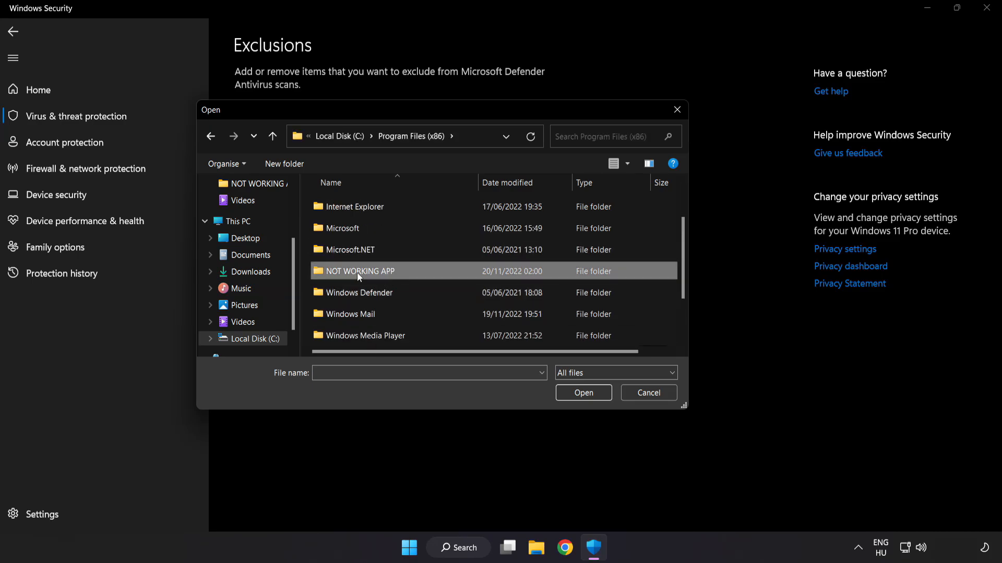
pyautogui.doubleClick(398, 272)
pyautogui.click(367, 205)
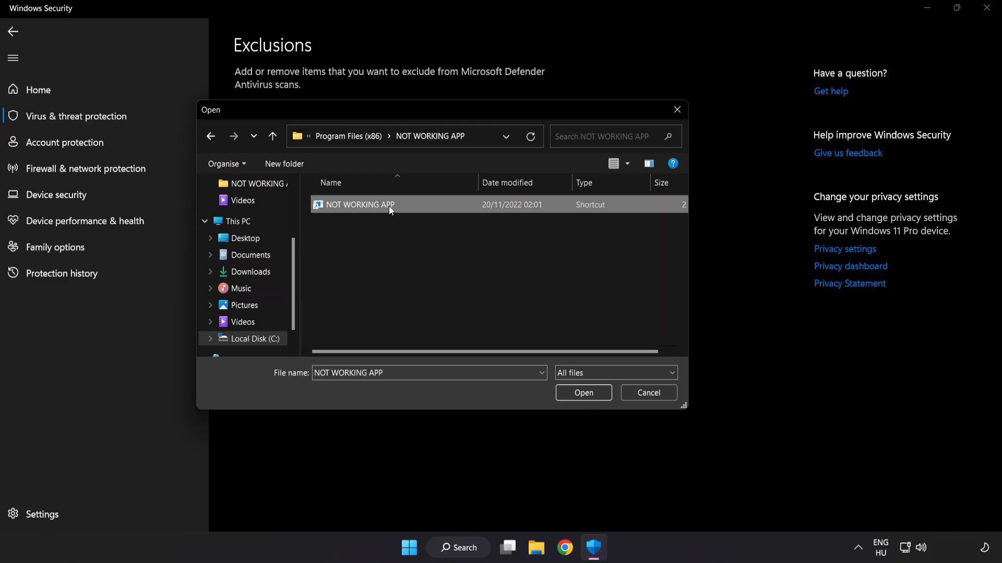
pyautogui.click(585, 396)
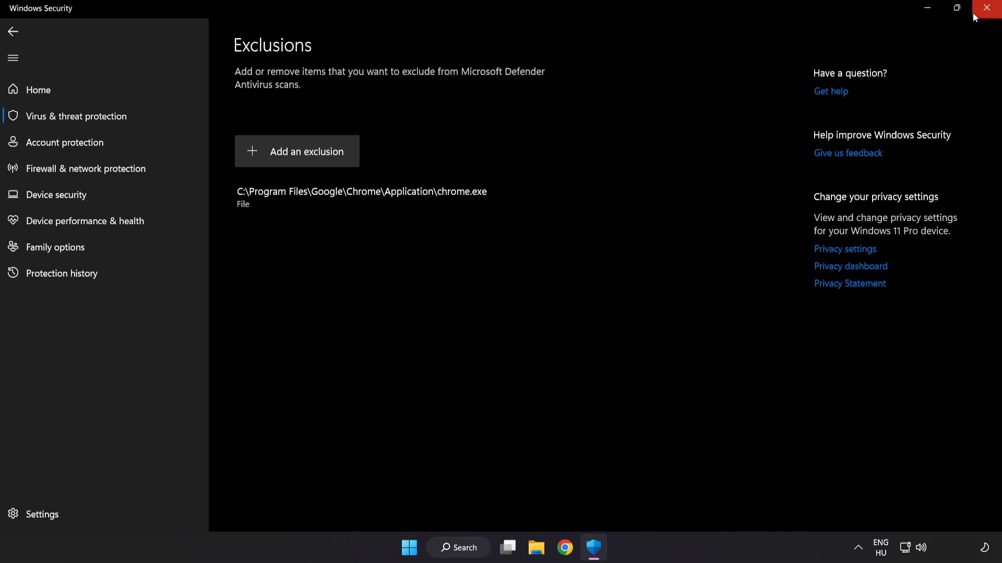
# Step: Close Windows Security and show the Start menu power options with Restart available
pyautogui.click(985, 9)
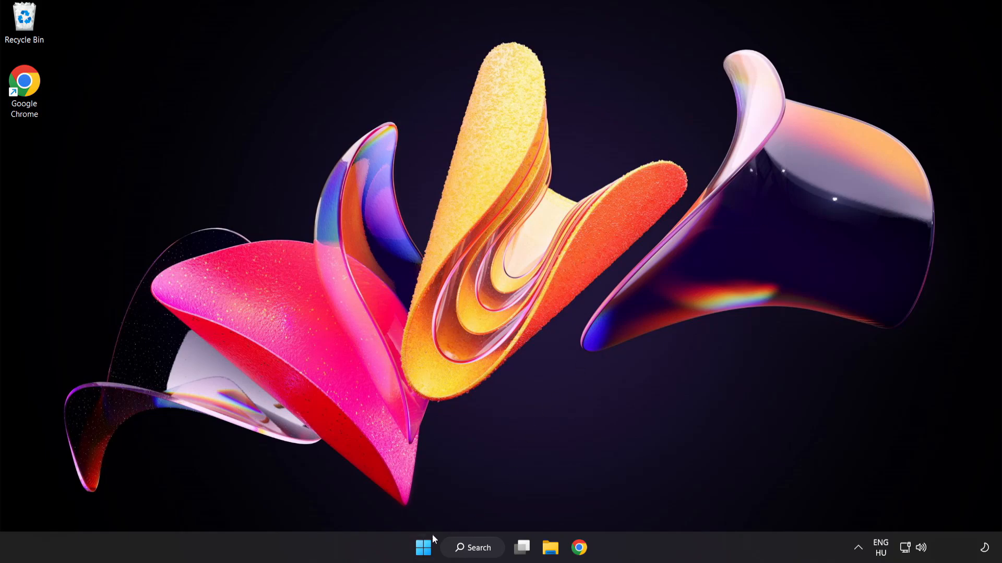
pyautogui.click(424, 548)
pyautogui.click(663, 503)
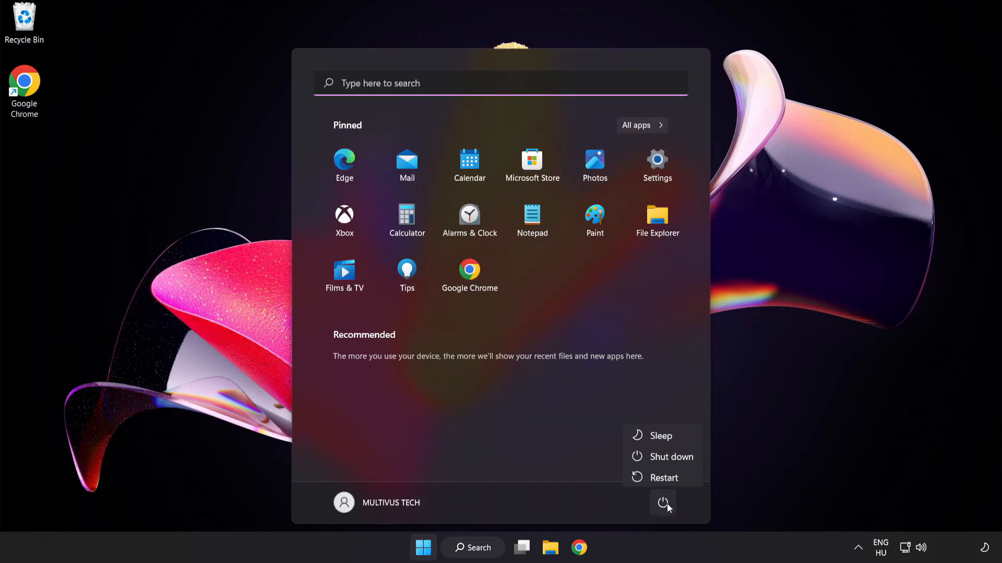